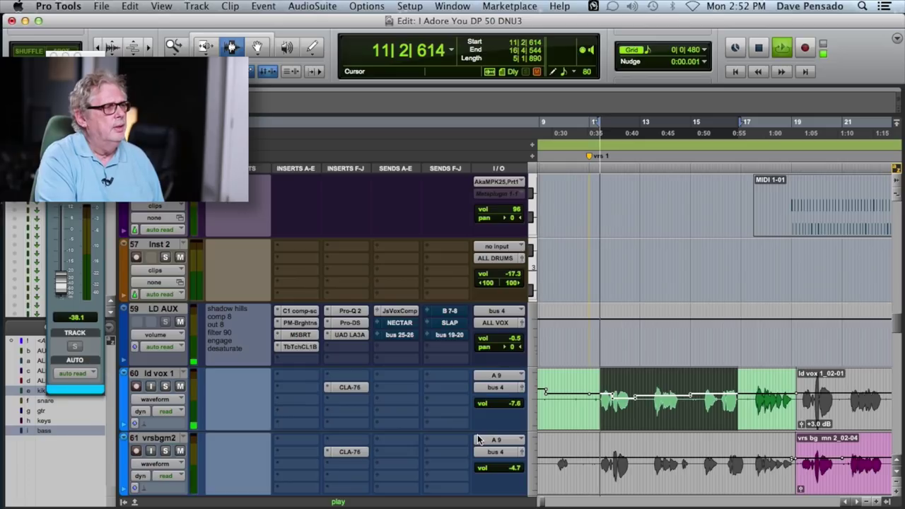
Solo the ld vox 1 track and select its first verse phrase from 11|2|816 to 12|3|368.
{"action": "left_click", "coordinate": [167, 387]}
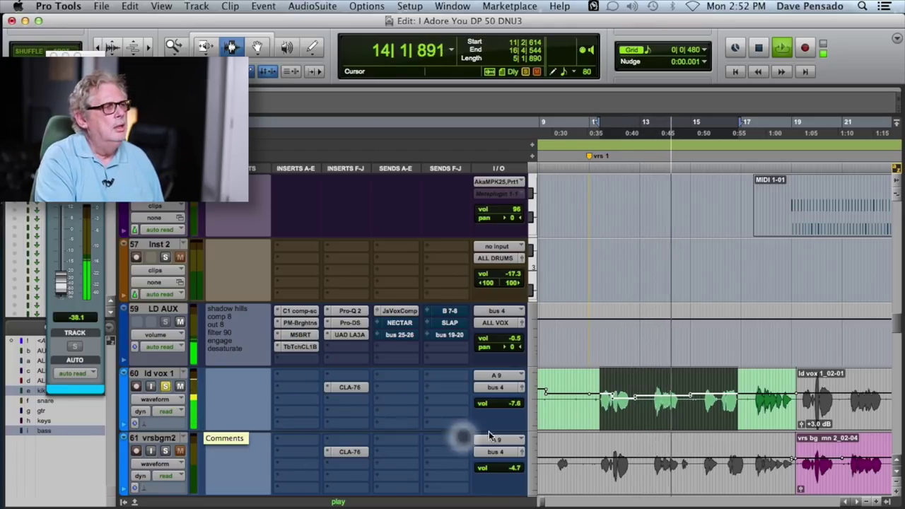
{"action": "key", "text": "space"}
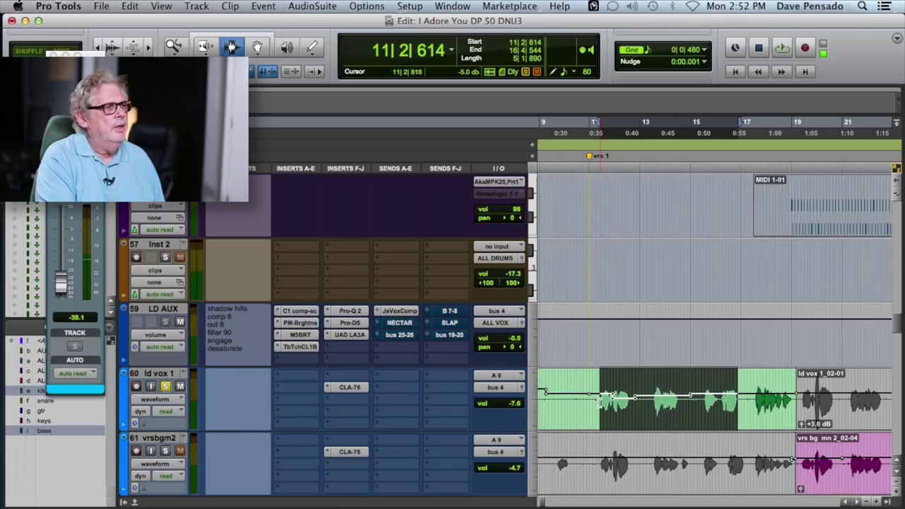
{"action": "left_click_drag", "start_coordinate": [598, 401], "coordinate": [629, 403]}
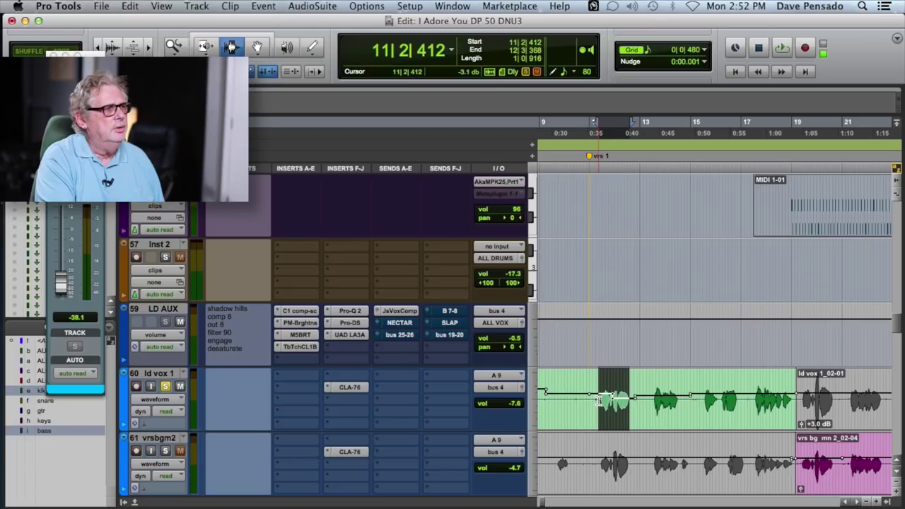
{"action": "left_click_drag", "start_coordinate": [600, 400], "coordinate": [630, 403]}
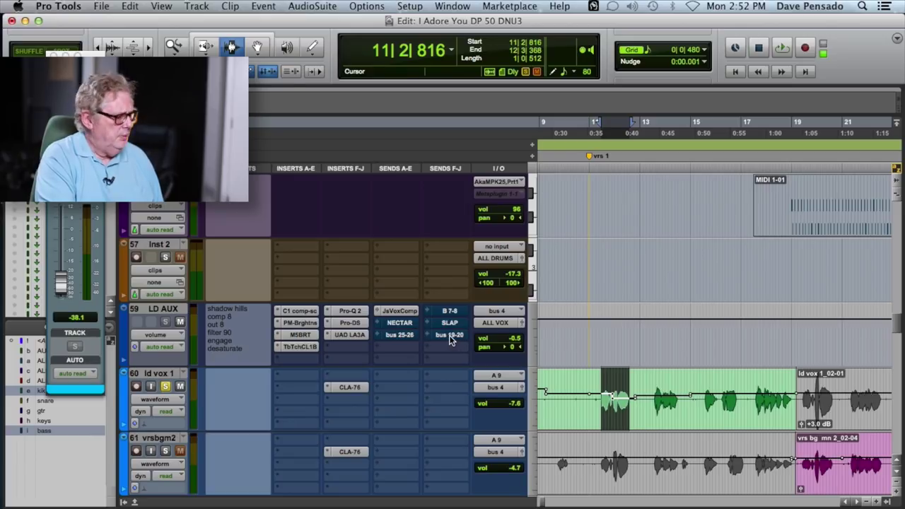
Open the D-Verb insert on the OWSINSKI track and play the selected vocal phrase through the plate reverb.
{"action": "scroll", "coordinate": [552, 314], "scroll_direction": "up", "scroll_amount": 3}
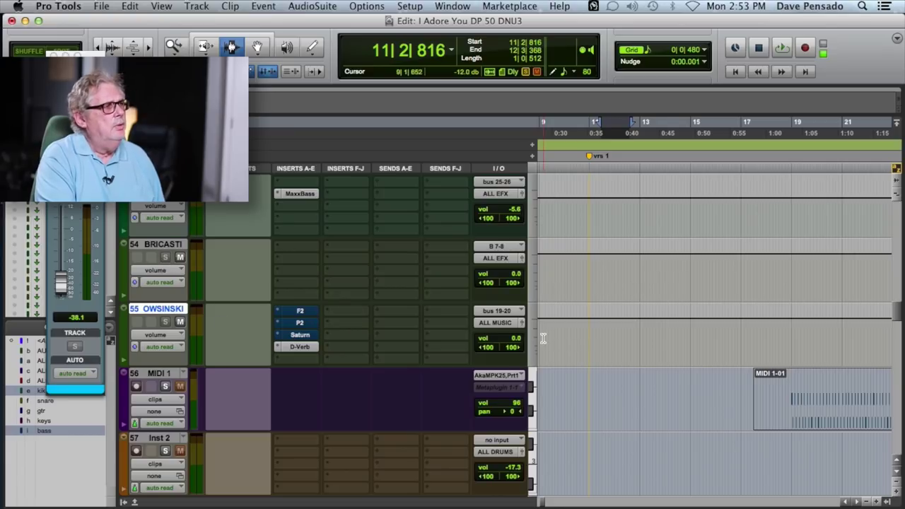
{"action": "left_click", "coordinate": [300, 347]}
{"action": "left_click_drag", "start_coordinate": [423, 20], "coordinate": [749, 124]}
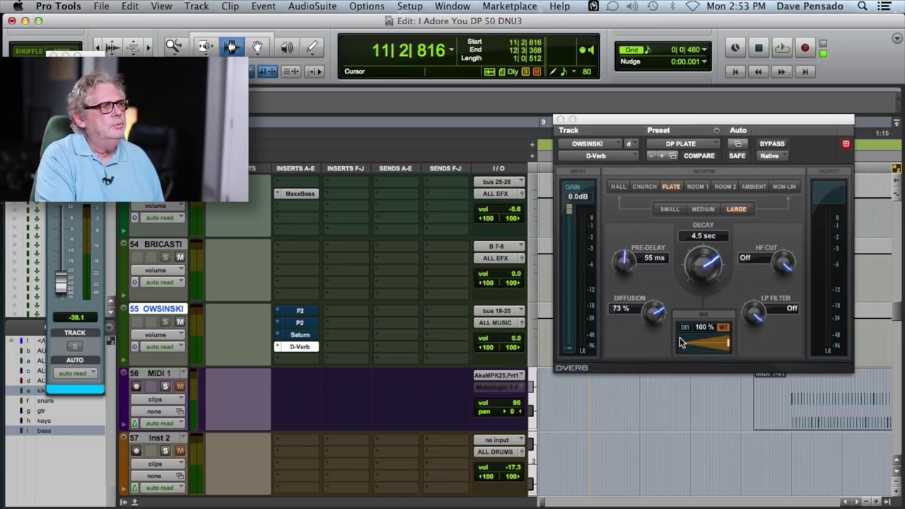
{"action": "key", "text": "space"}
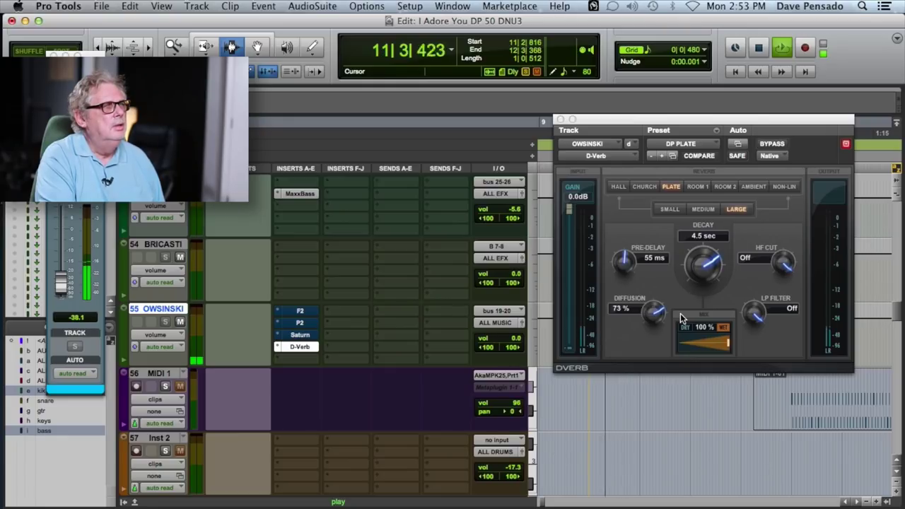
{"action": "left_click", "coordinate": [681, 319]}
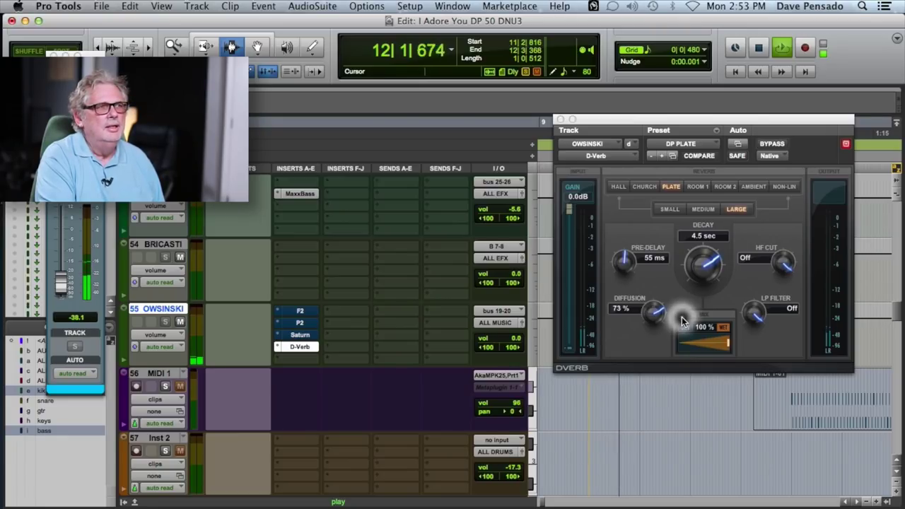
{"action": "key", "text": "space"}
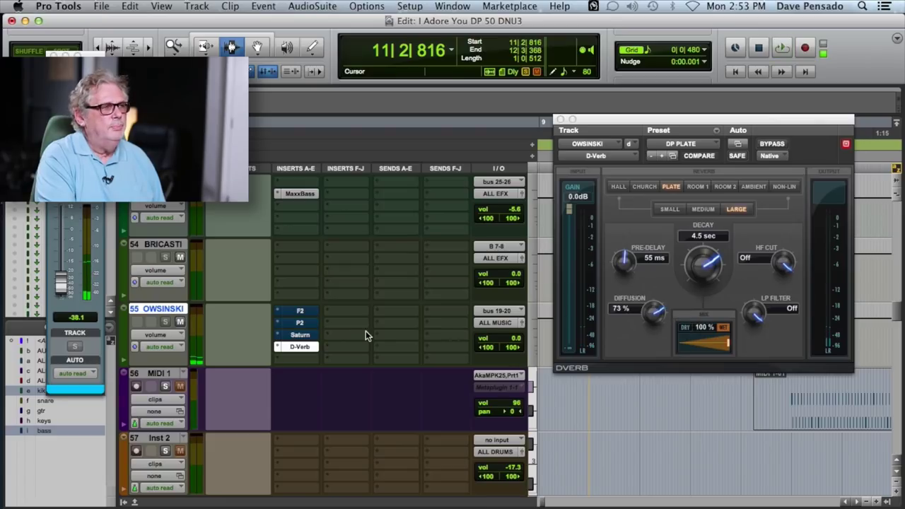
Open the FilterBank F2 insert on the OWSINSKI track alongside D-Verb and arrange the two plug-in windows.
{"action": "left_click", "coordinate": [300, 312]}
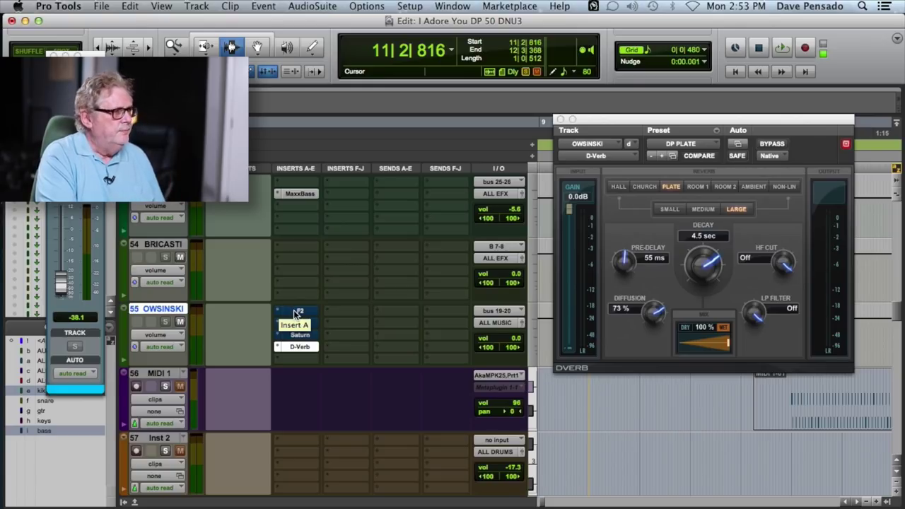
{"action": "left_click", "coordinate": [295, 313]}
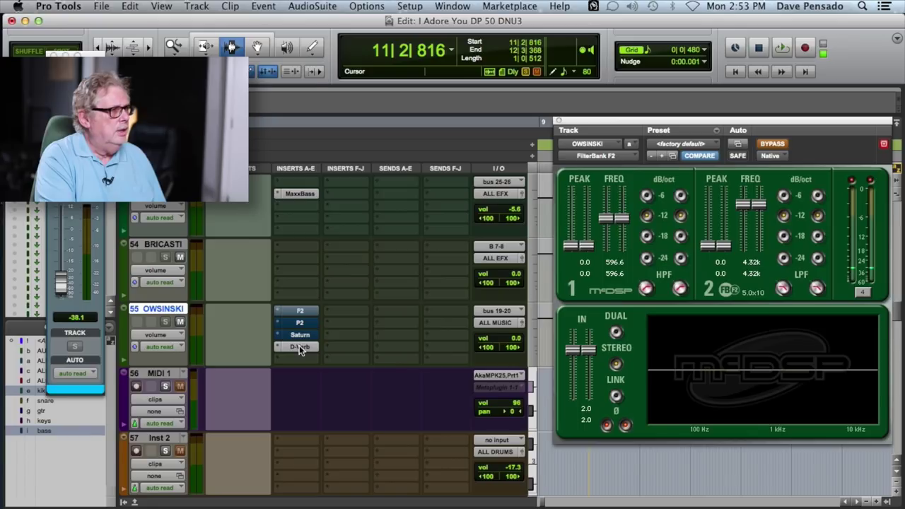
{"action": "left_click", "coordinate": [299, 345]}
{"action": "left_click", "coordinate": [306, 315]}
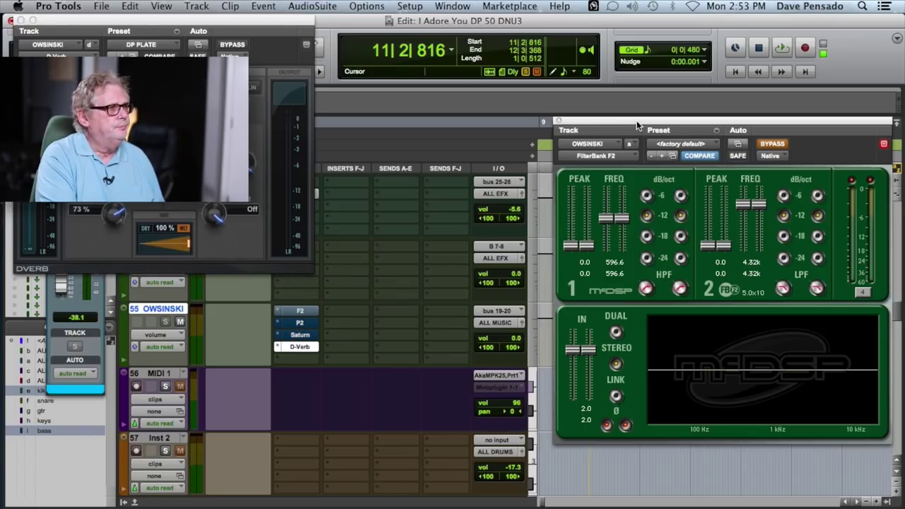
{"action": "left_click_drag", "start_coordinate": [637, 120], "coordinate": [543, 55]}
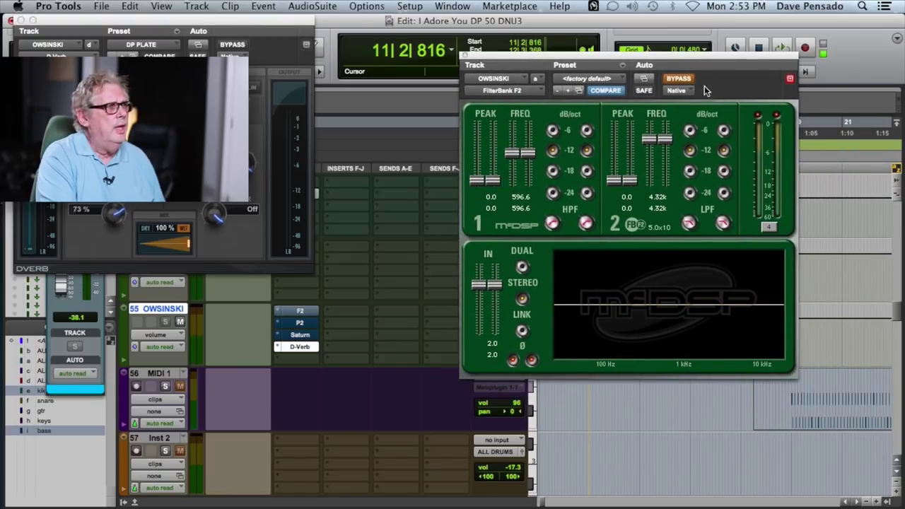
Take FilterBank F2 out of bypass, leaving only its high-pass filter active at 220.8 Hz.
{"action": "left_click", "coordinate": [677, 79]}
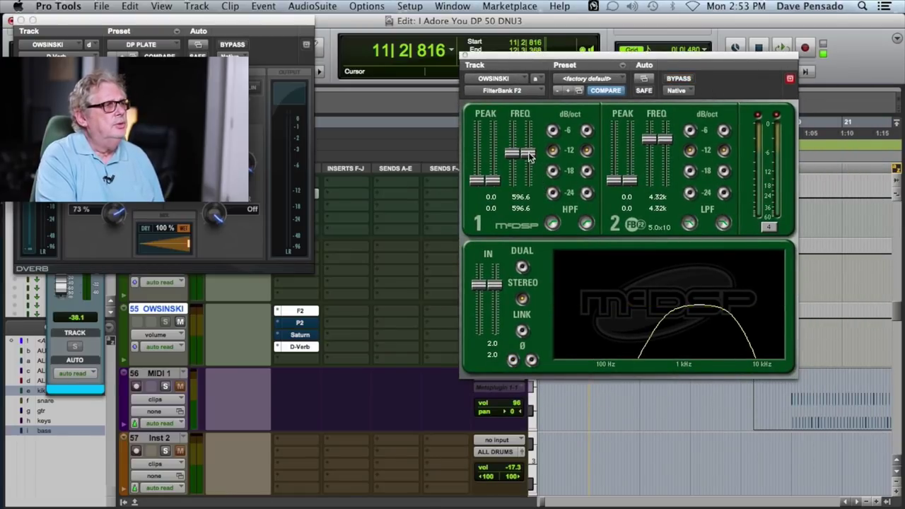
{"action": "left_click", "coordinate": [690, 224]}
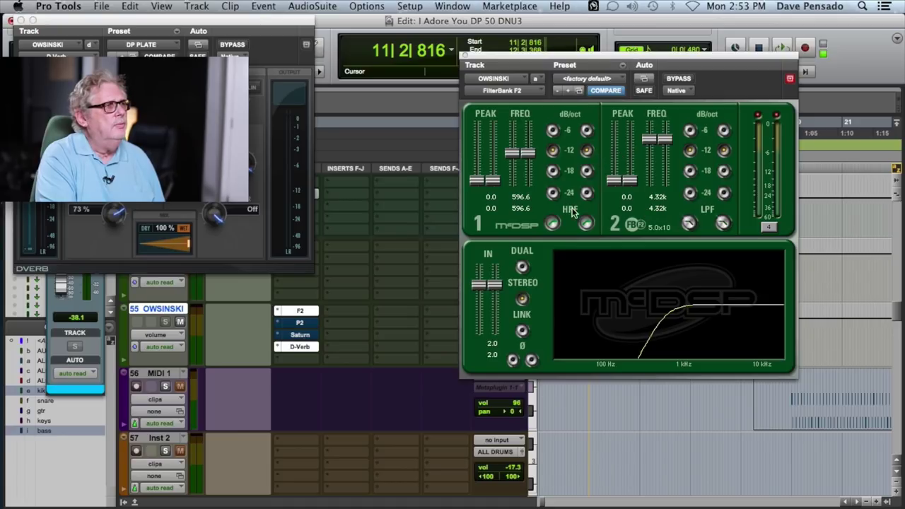
{"action": "left_click_drag", "start_coordinate": [525, 157], "coordinate": [527, 164]}
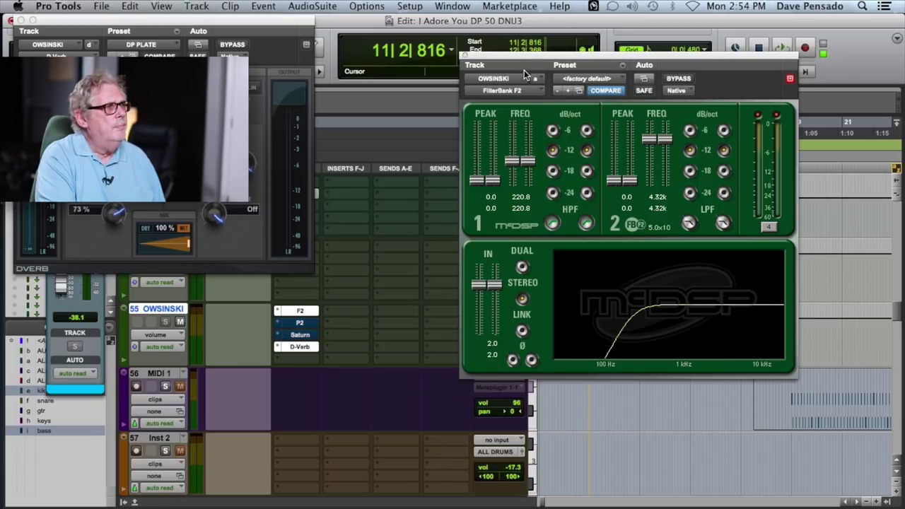
Lower the FilterBank F2 high-pass frequency to 75.3 Hz and play the vocal phrase.
{"action": "left_click_drag", "start_coordinate": [529, 61], "coordinate": [528, 117]}
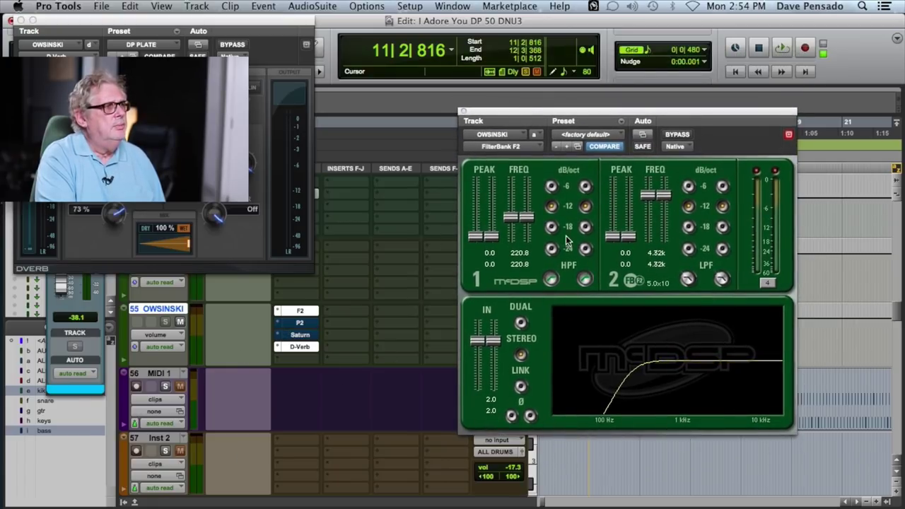
{"action": "left_click_drag", "start_coordinate": [527, 219], "coordinate": [529, 228]}
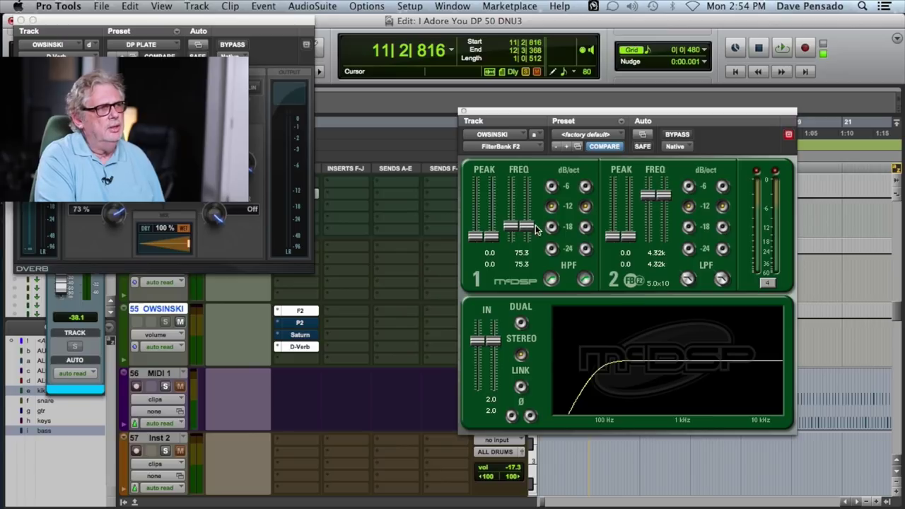
{"action": "key", "text": "space"}
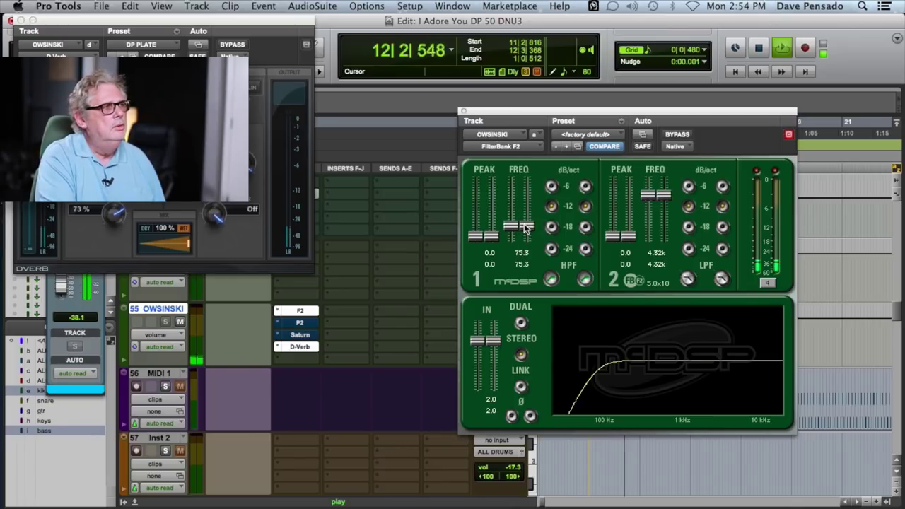
{"action": "key", "text": "space"}
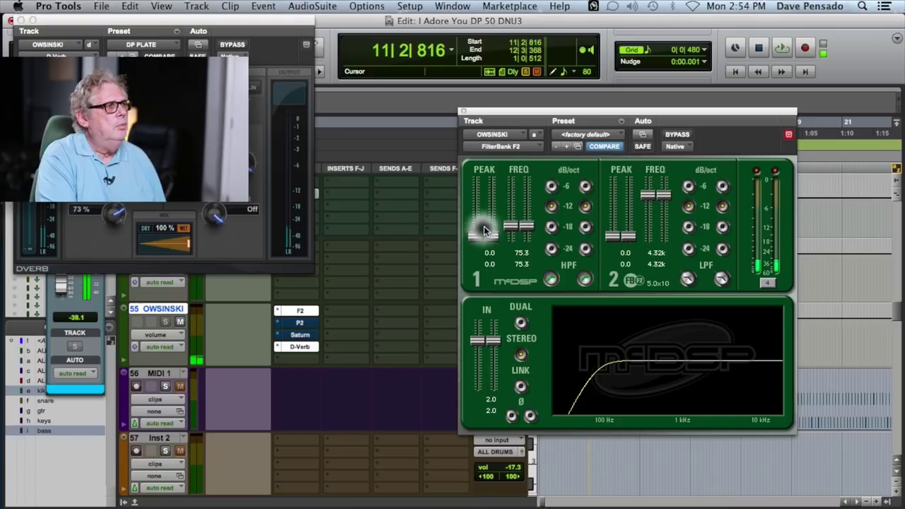
Close FilterBank F2, raise the OWSINSKI track volume to +2.3 and start looped playback.
{"action": "left_click", "coordinate": [463, 111]}
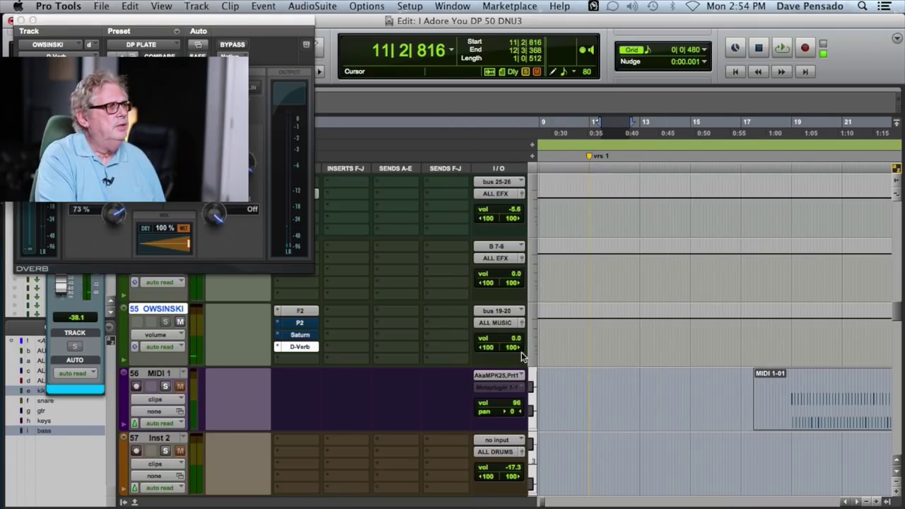
{"action": "left_click_drag", "start_coordinate": [511, 338], "coordinate": [511, 336]}
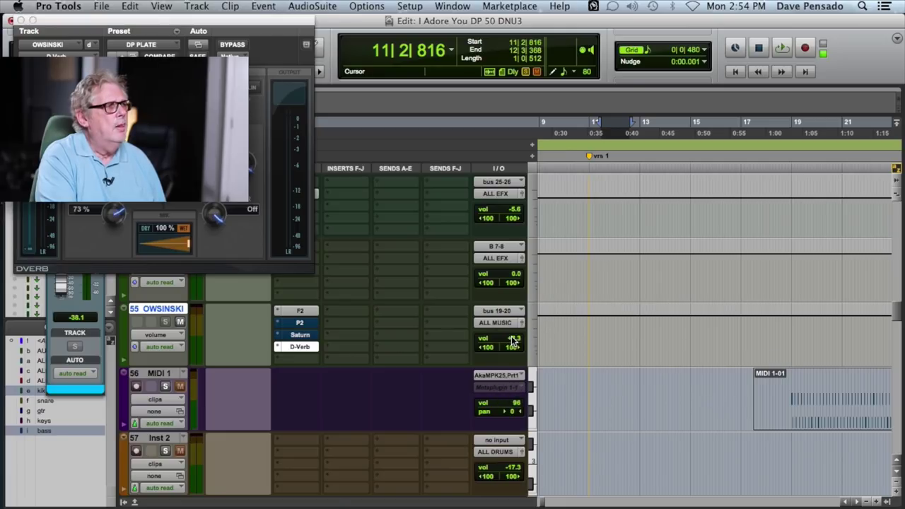
{"action": "key", "text": "space"}
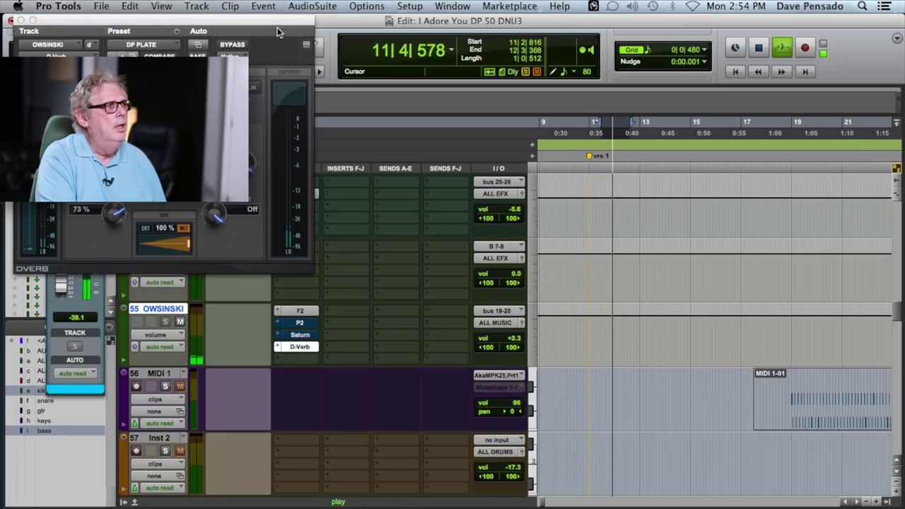
Reopen FilterBank F2 on the OWSINSKI track and raise its high-pass frequency to 596.6 Hz during playback.
{"action": "left_click", "coordinate": [306, 308]}
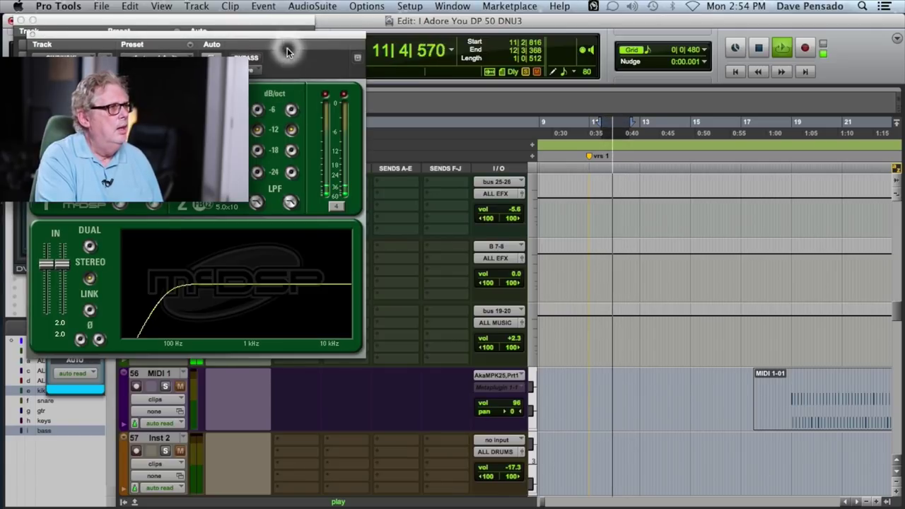
{"action": "left_click_drag", "start_coordinate": [287, 35], "coordinate": [496, 49]}
{"action": "left_click_drag", "start_coordinate": [591, 53], "coordinate": [756, 51]}
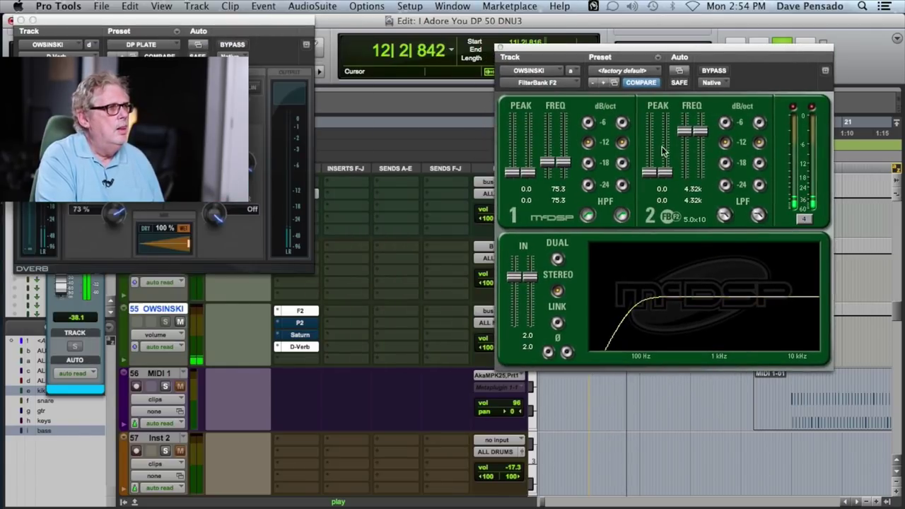
{"action": "left_click_drag", "start_coordinate": [563, 165], "coordinate": [566, 146]}
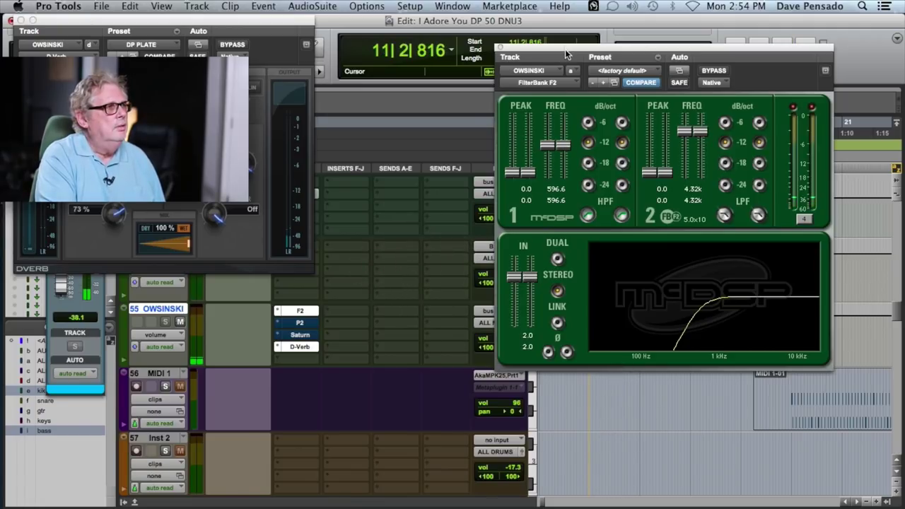
Bypass FilterBank F2 and play the vocal phrase with the unfiltered reverb.
{"action": "left_click_drag", "start_coordinate": [565, 48], "coordinate": [573, 181]}
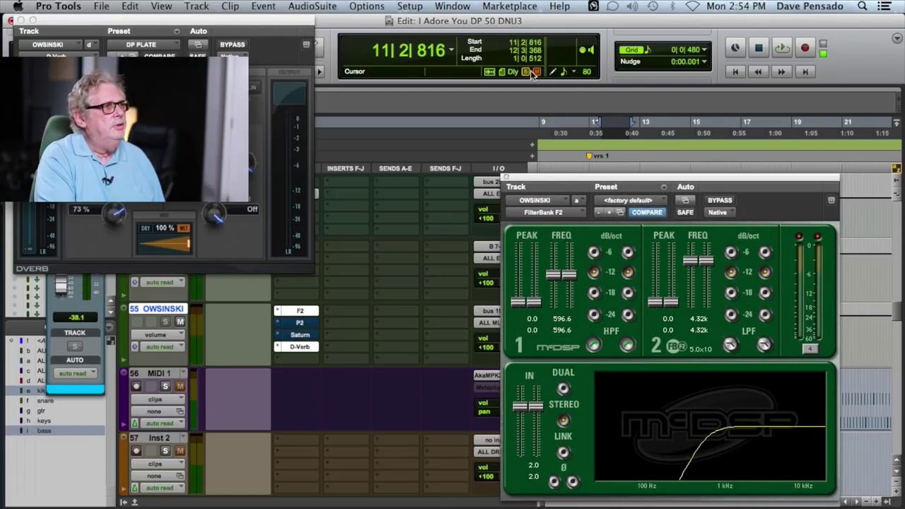
{"action": "left_click", "coordinate": [720, 201]}
{"action": "key", "text": "space"}
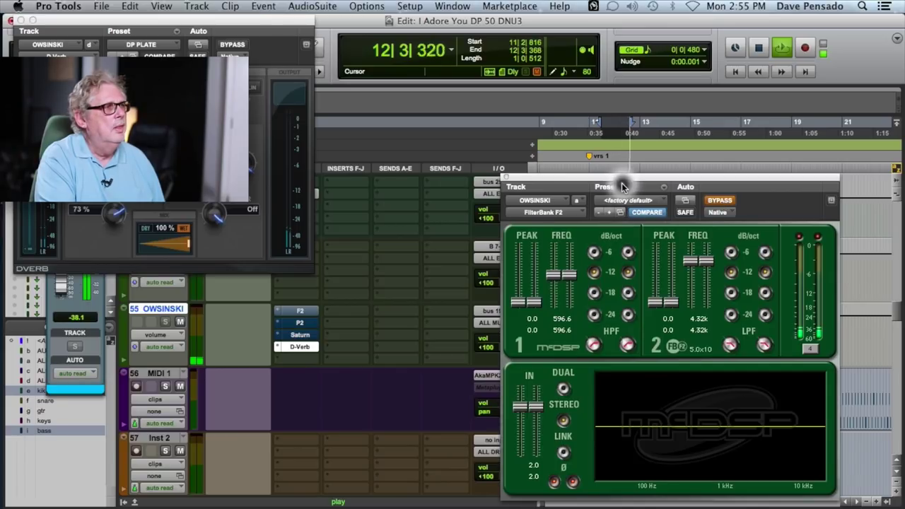
Raise the OWSINSKI track volume to +4.0 and stop playback.
{"action": "left_click_drag", "start_coordinate": [609, 177], "coordinate": [718, 187]}
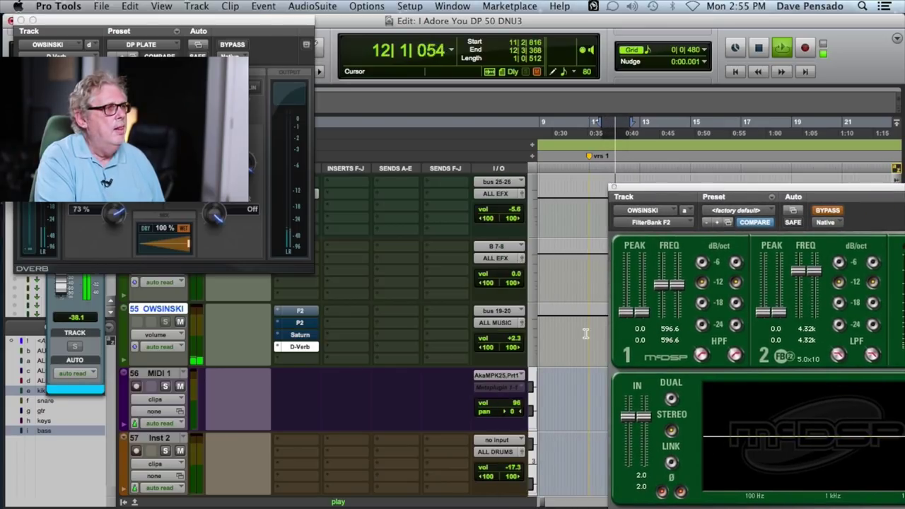
{"action": "left_click", "coordinate": [517, 340]}
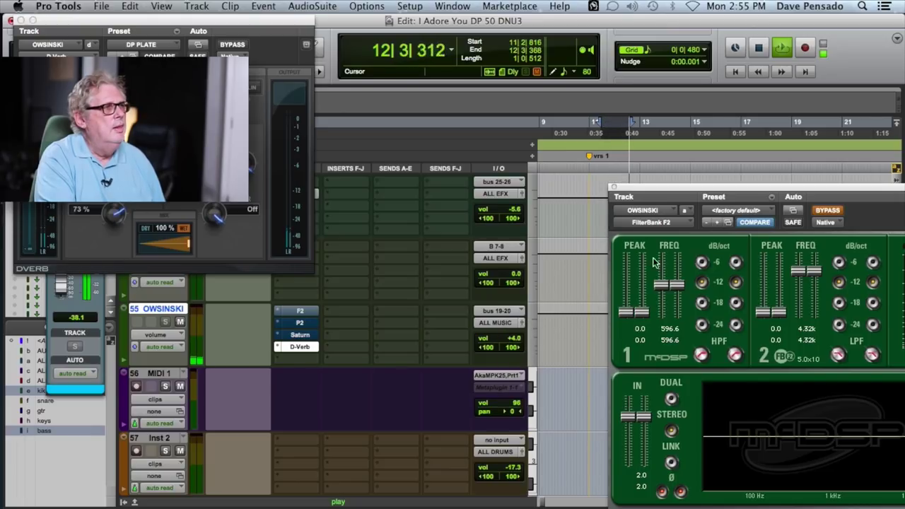
{"action": "key", "text": "space"}
Play the phrase while switching the FilterBank F2 bypass to compare the reverb with and without the high-pass filter.
{"action": "left_click_drag", "start_coordinate": [667, 187], "coordinate": [588, 145]}
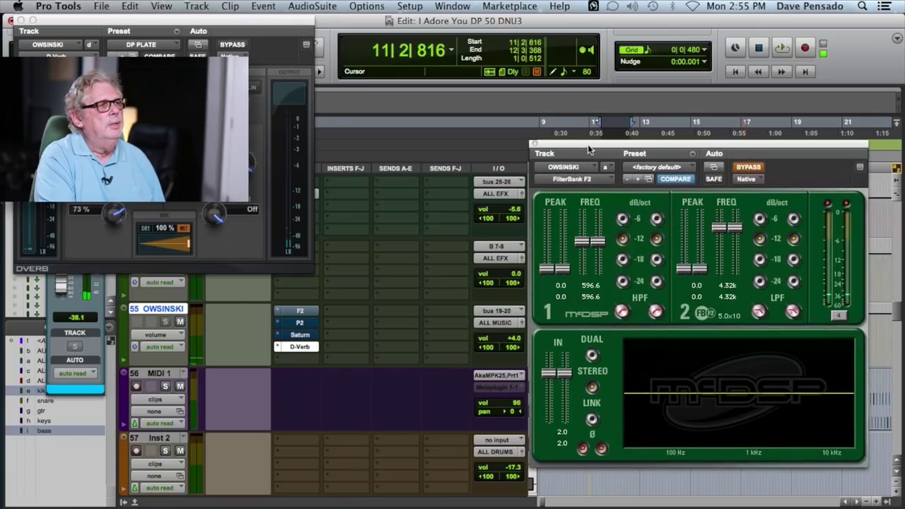
{"action": "key", "text": "space"}
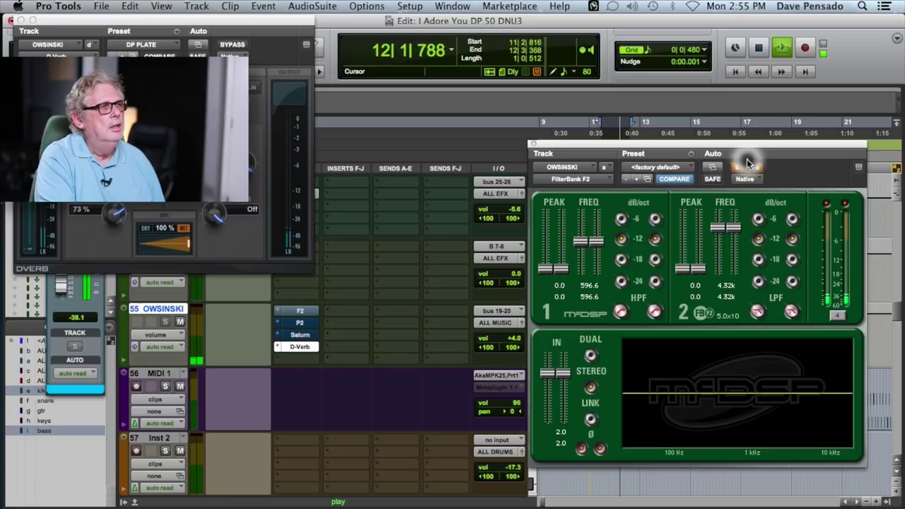
{"action": "left_click", "coordinate": [748, 170]}
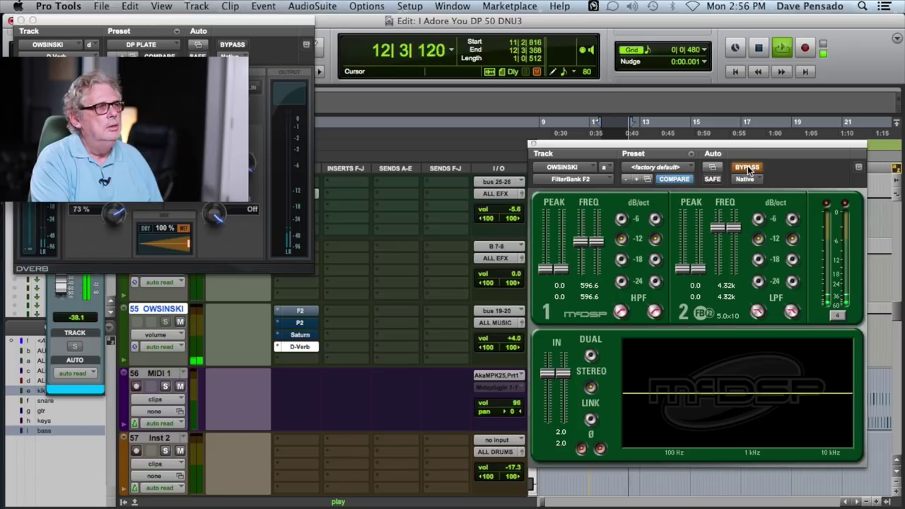
{"action": "left_click", "coordinate": [749, 169]}
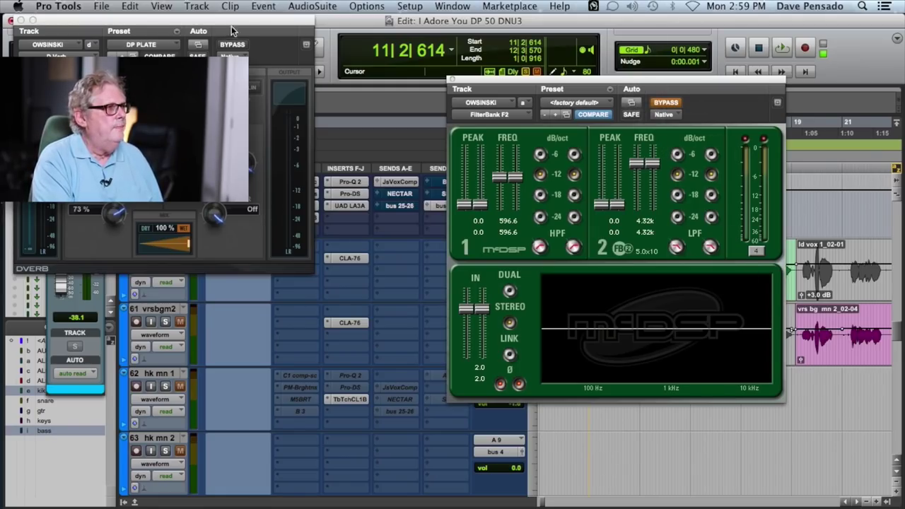
{"action": "scroll", "coordinate": [381, 207], "scroll_direction": "up", "scroll_amount": 5}
{"action": "scroll", "coordinate": [399, 283], "scroll_direction": "up", "scroll_amount": 3}
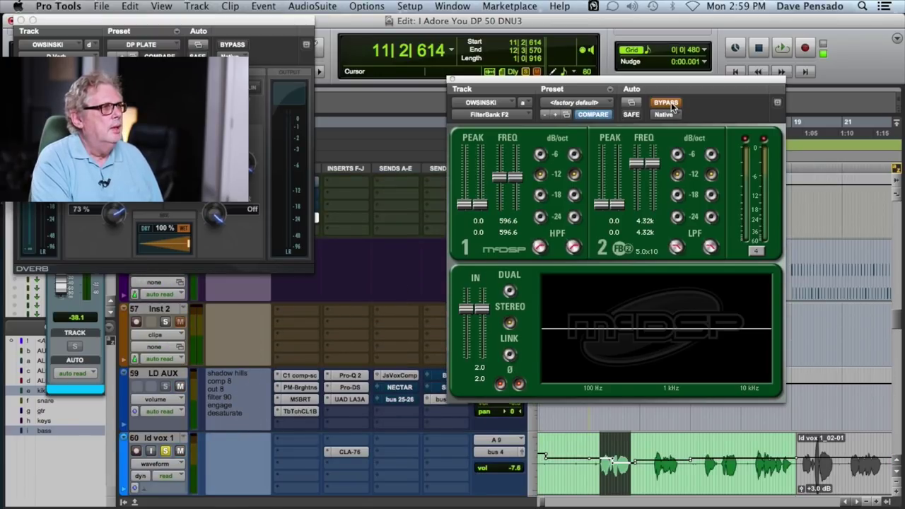
During playback, take FilterBank F2 out of bypass, engage its low-pass filter and sweep the low-pass frequency from 21.0 kHz down to 4.32 kHz.
{"action": "key", "text": "space"}
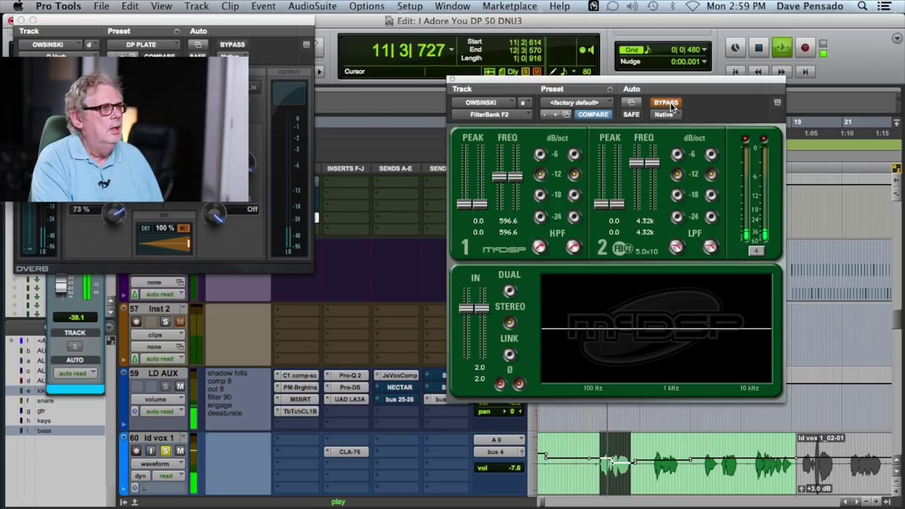
{"action": "left_click", "coordinate": [668, 103]}
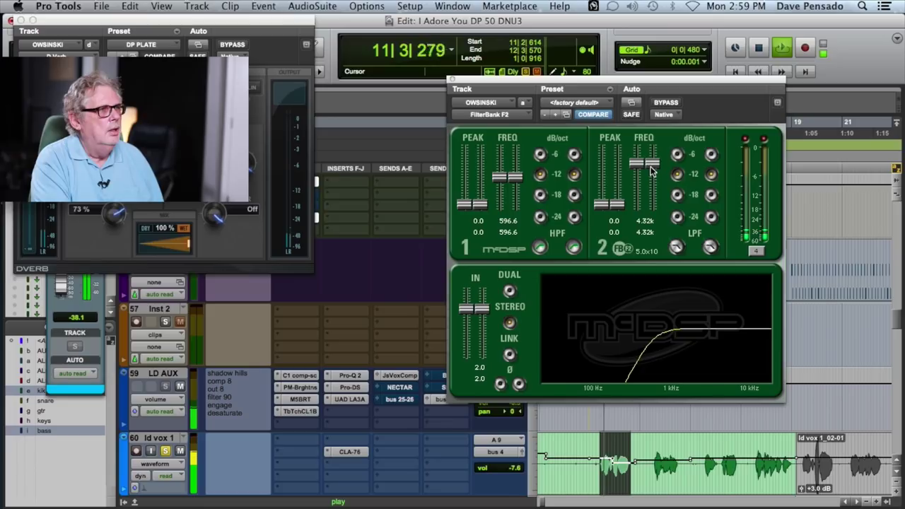
{"action": "left_click_drag", "start_coordinate": [653, 166], "coordinate": [664, 129]}
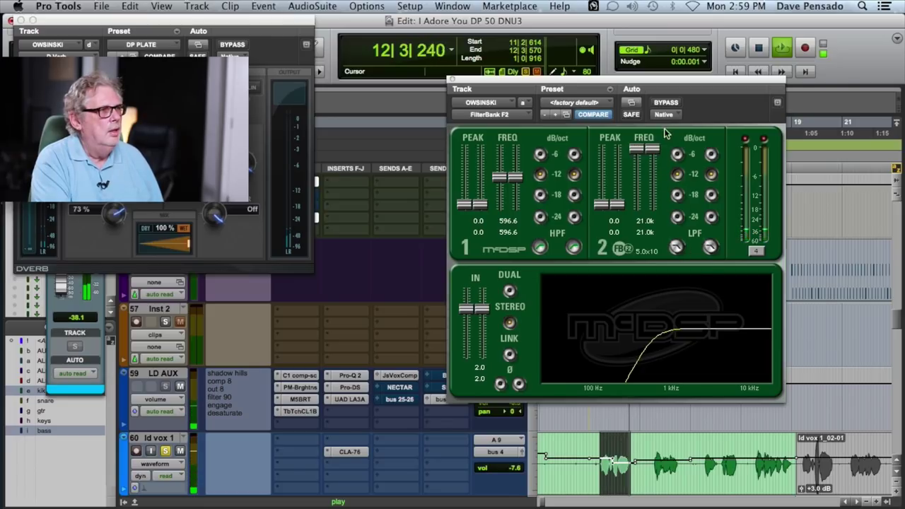
{"action": "left_click", "coordinate": [709, 247]}
{"action": "left_click_drag", "start_coordinate": [650, 148], "coordinate": [653, 164]}
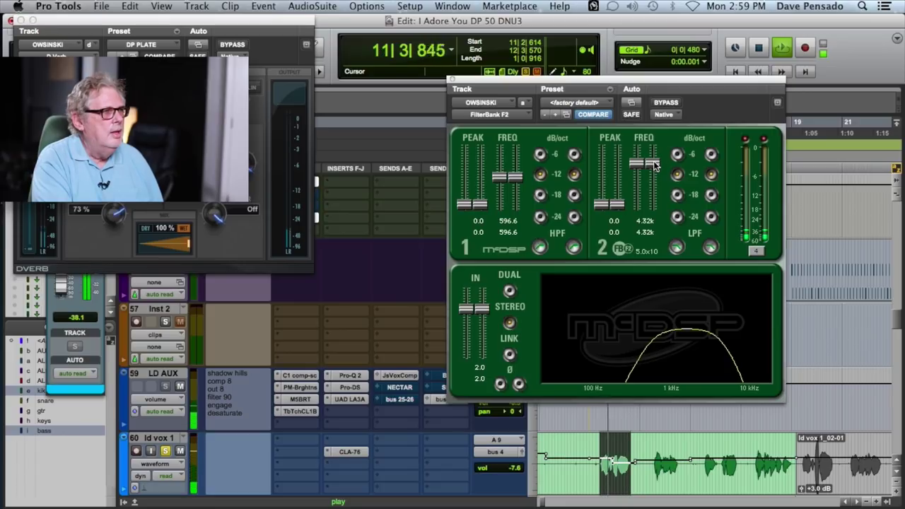
Sweep FilterBank F2's low-pass frequency up to 16.9 kHz, bring it down to 6.65 kHz and stop playback.
{"action": "left_click_drag", "start_coordinate": [655, 164], "coordinate": [655, 162]}
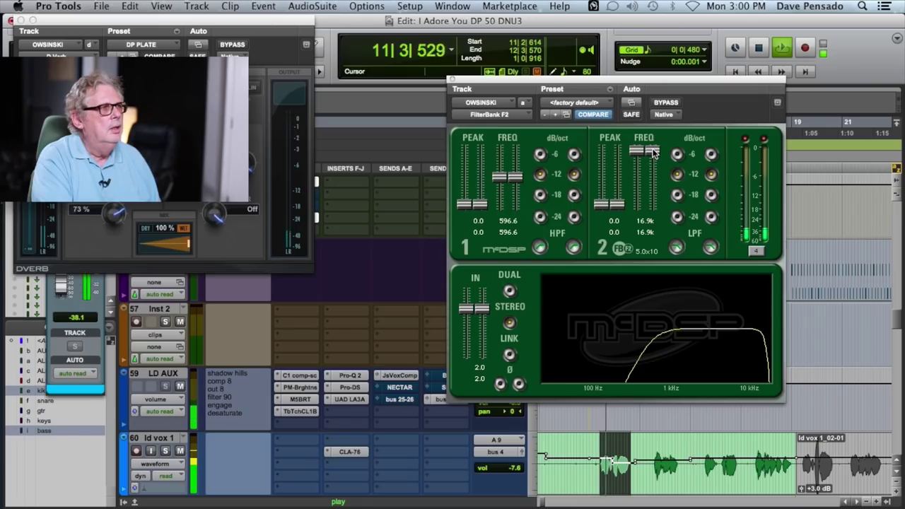
{"action": "mouse_move", "coordinate": [654, 154]}
{"action": "left_mouse_down"}
{"action": "mouse_move", "coordinate": [655, 168]}
{"action": "mouse_move", "coordinate": [657, 160]}
{"action": "left_mouse_up"}
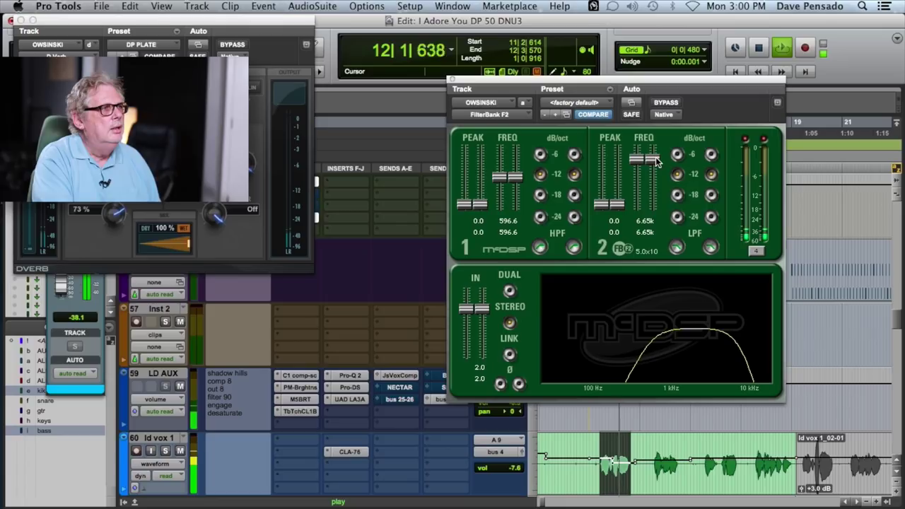
{"action": "left_click_drag", "start_coordinate": [657, 161], "coordinate": [656, 164]}
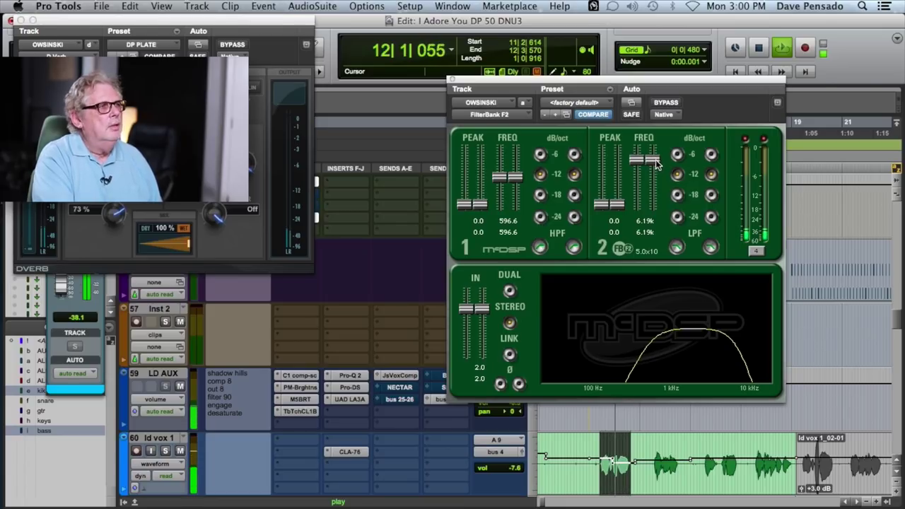
{"action": "key", "text": "space"}
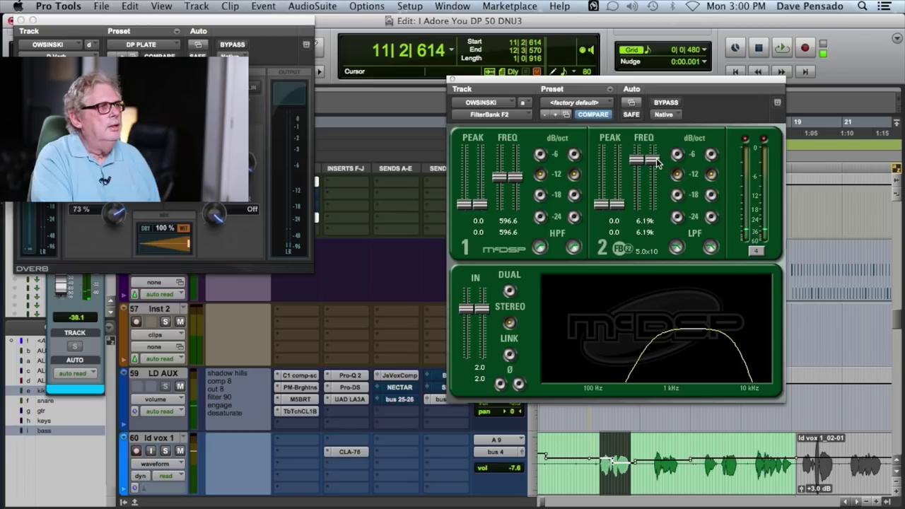
{"action": "left_click_drag", "start_coordinate": [657, 162], "coordinate": [656, 161]}
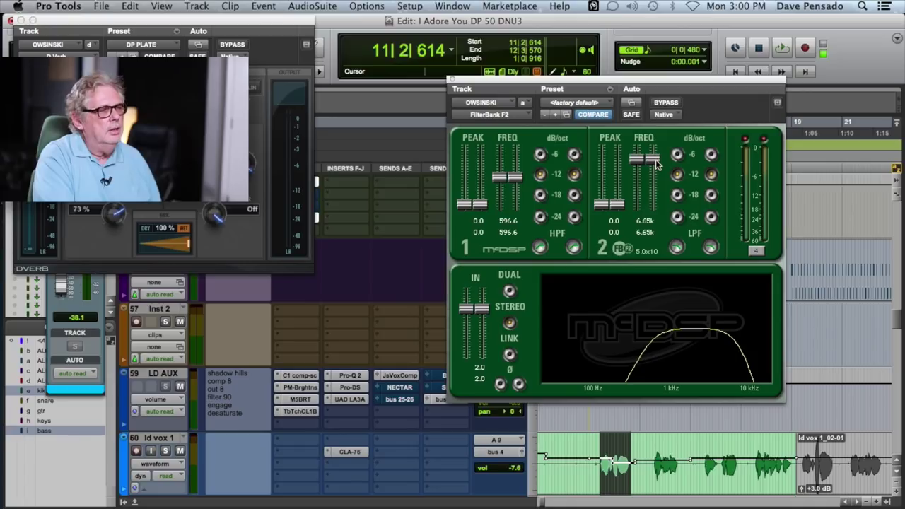
{"action": "left_click", "coordinate": [655, 163]}
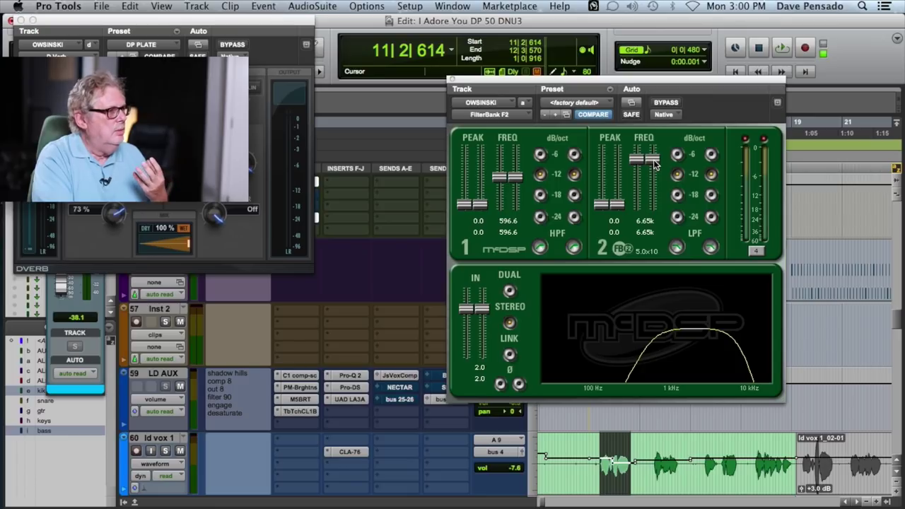
{"action": "left_click_drag", "start_coordinate": [638, 196], "coordinate": [651, 180]}
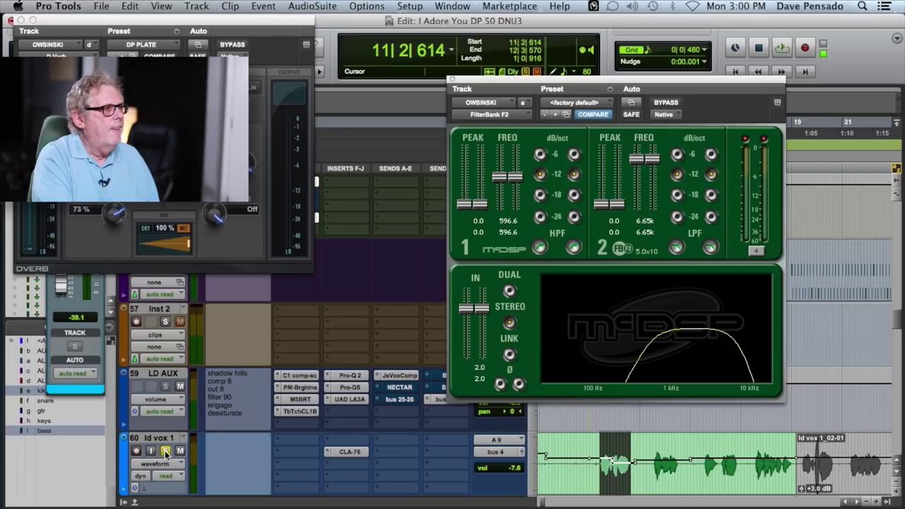
Play the phrase and bypass FilterBank F2 to compare the reverb with and without both filters.
{"action": "key", "text": "space"}
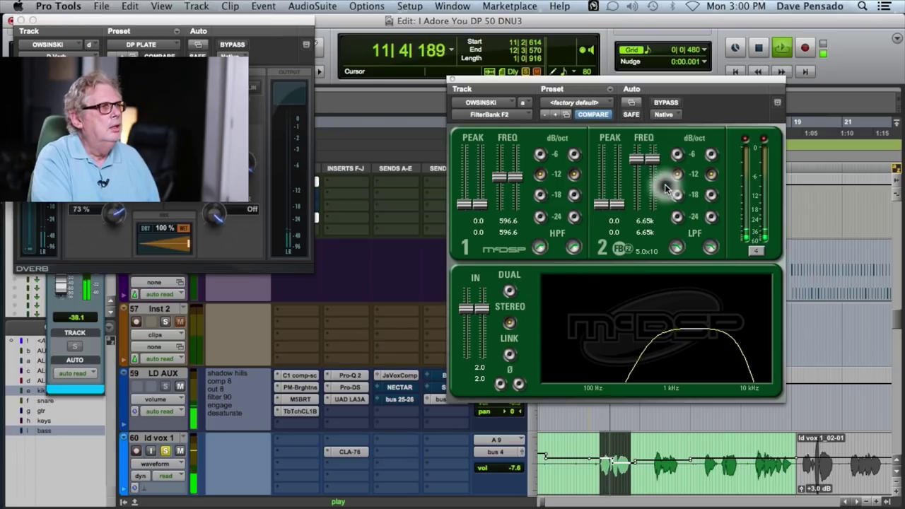
{"action": "left_click", "coordinate": [667, 105]}
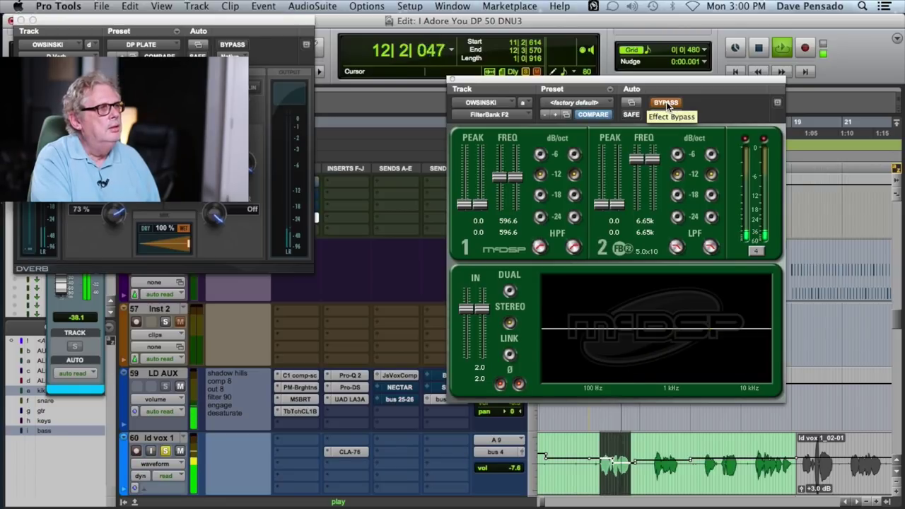
{"action": "left_click", "coordinate": [667, 106]}
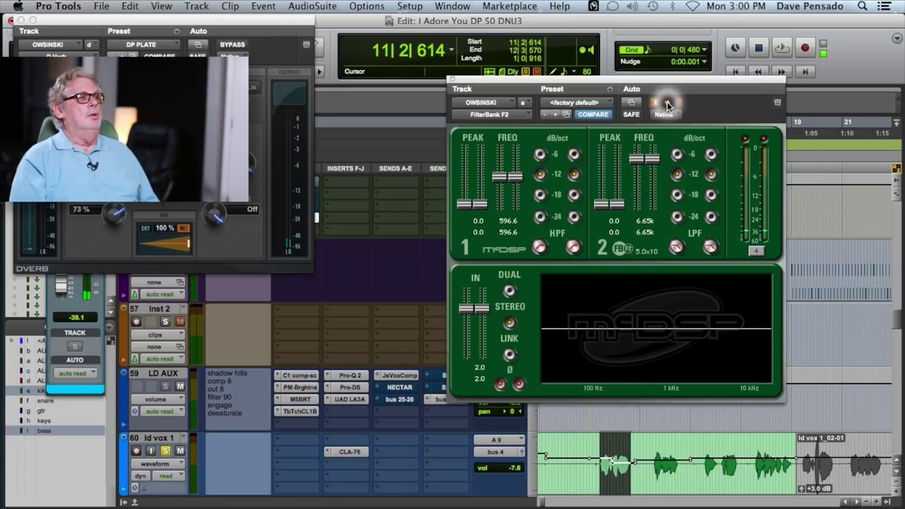
{"action": "left_click", "coordinate": [668, 105]}
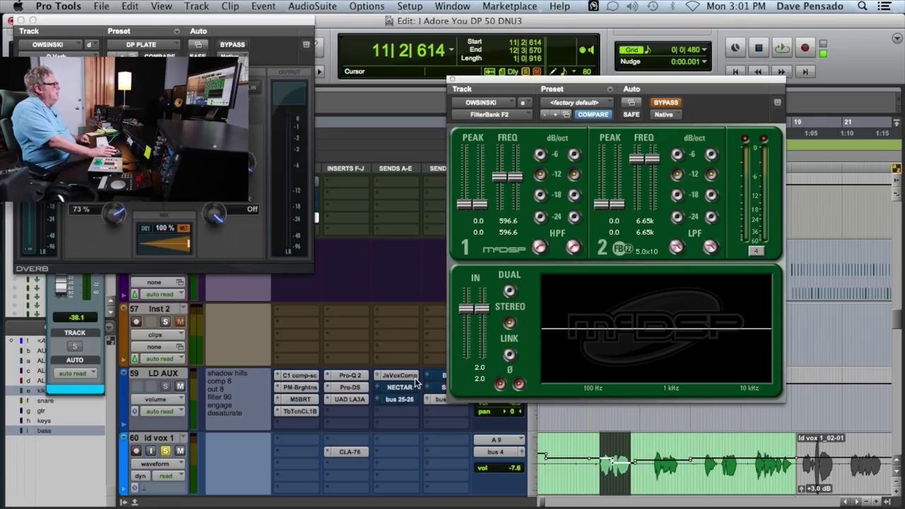
Reactivate FilterBank F2 on the OWSINSKI track, then open FilterBank P2 and take it out of bypass during playback.
{"action": "scroll", "coordinate": [304, 375], "scroll_direction": "up", "scroll_amount": 3}
{"action": "left_click", "coordinate": [303, 375], "text": "super"}
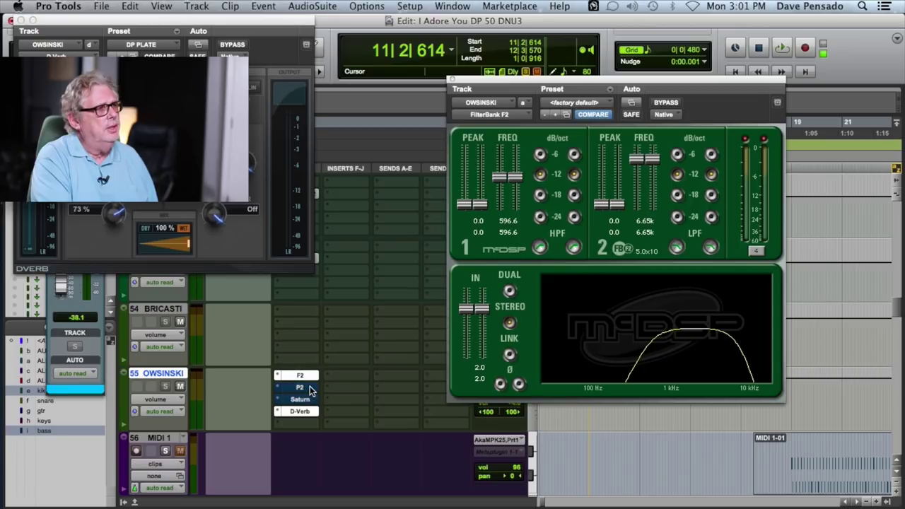
{"action": "left_click", "coordinate": [309, 388]}
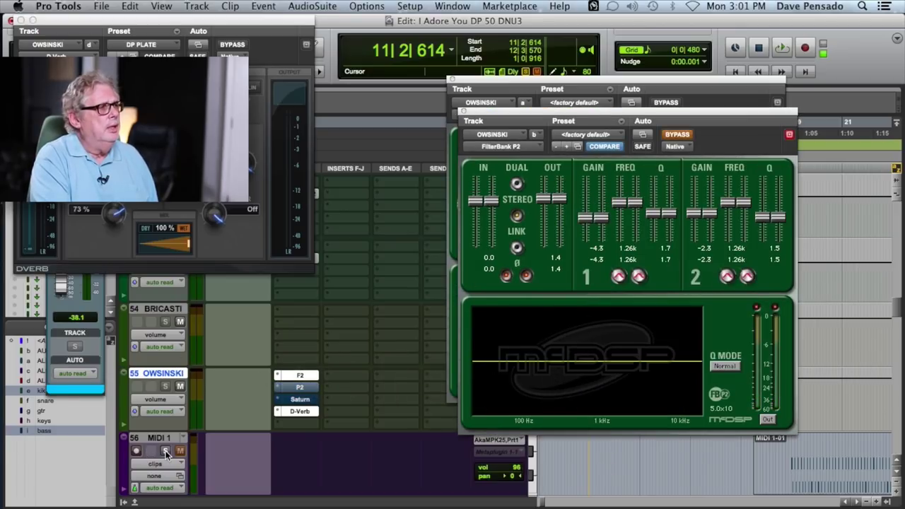
{"action": "key", "text": "space"}
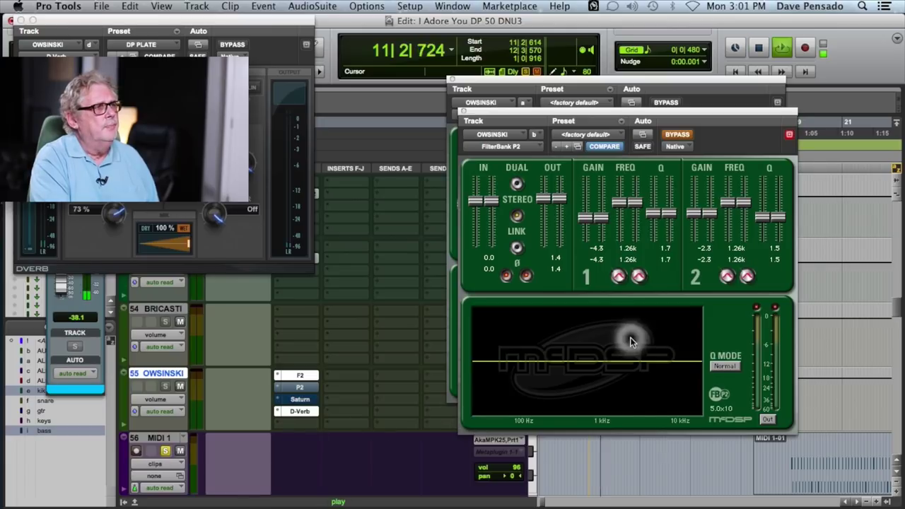
{"action": "left_click", "coordinate": [678, 135]}
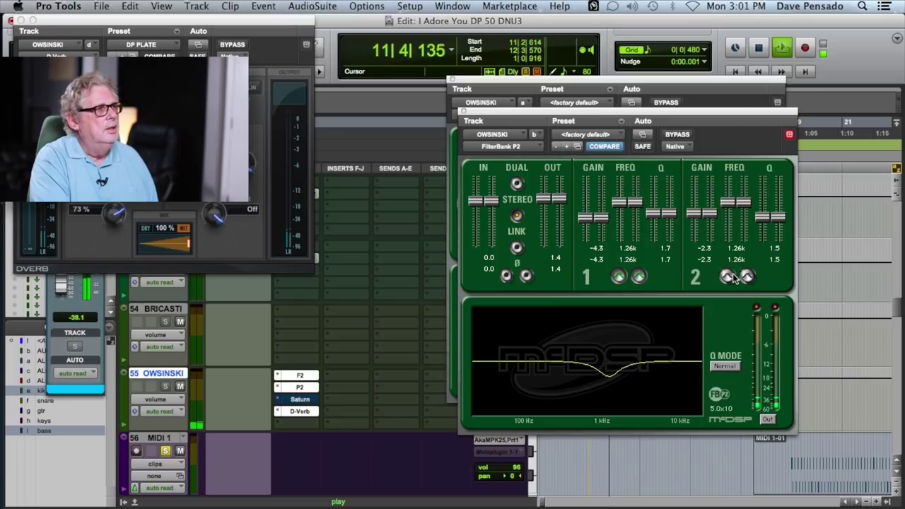
{"action": "key", "text": "space"}
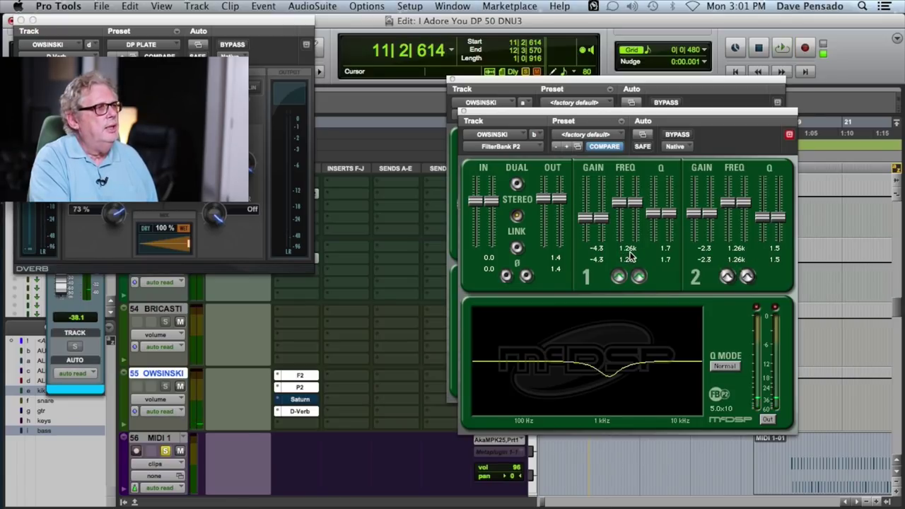
Try a band 1 gain of 3.1 in FilterBank P2 during playback, then lower it to -2.3.
{"action": "key", "text": "space"}
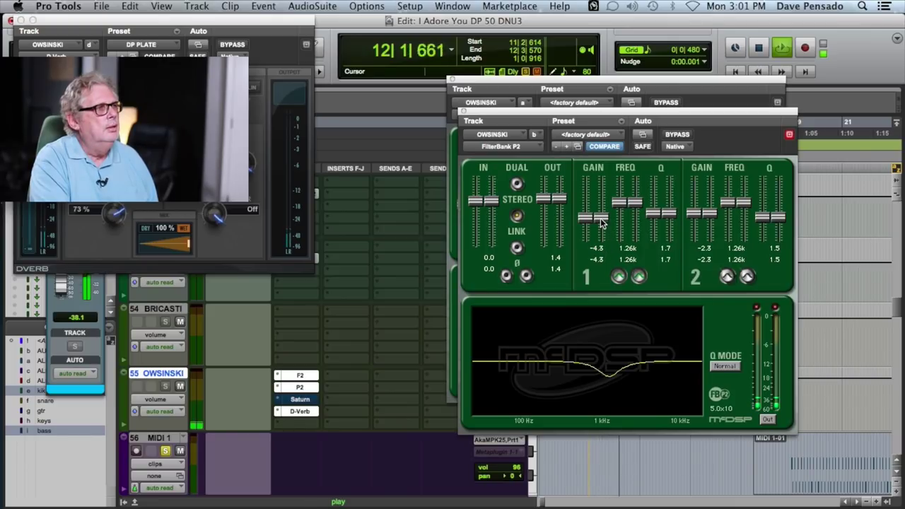
{"action": "left_click_drag", "start_coordinate": [601, 220], "coordinate": [602, 203]}
{"action": "key", "text": "space"}
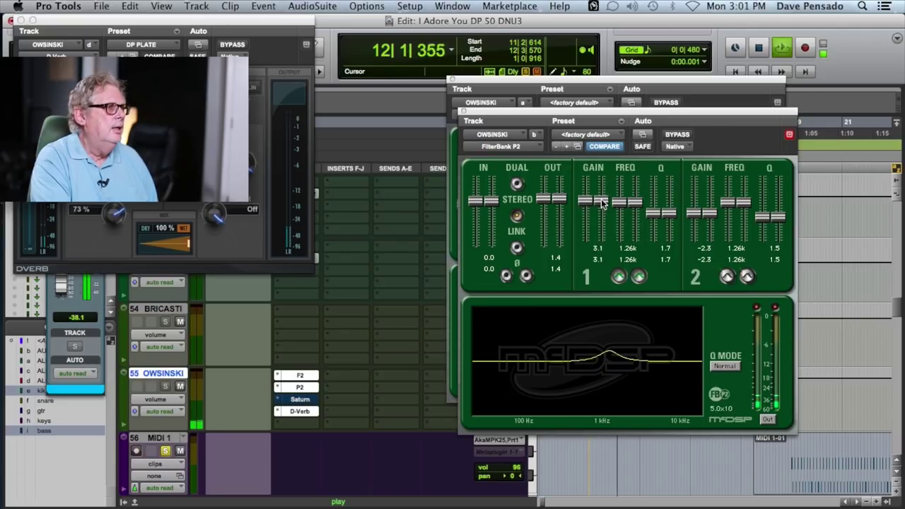
{"action": "key", "text": "space"}
{"action": "left_click_drag", "start_coordinate": [601, 203], "coordinate": [605, 216]}
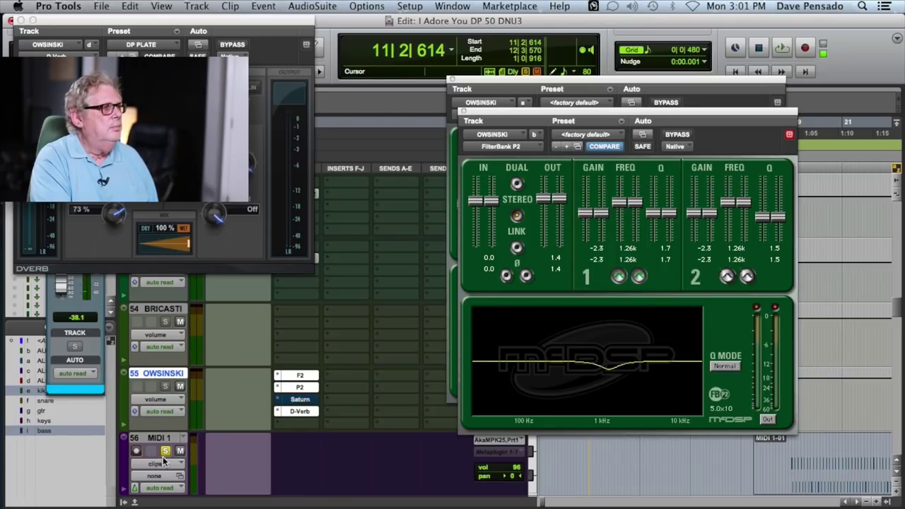
Play the phrase in the full mix while setting FilterBank P2's band 1 gain to -2.0, then stop playback.
{"action": "key", "text": "space"}
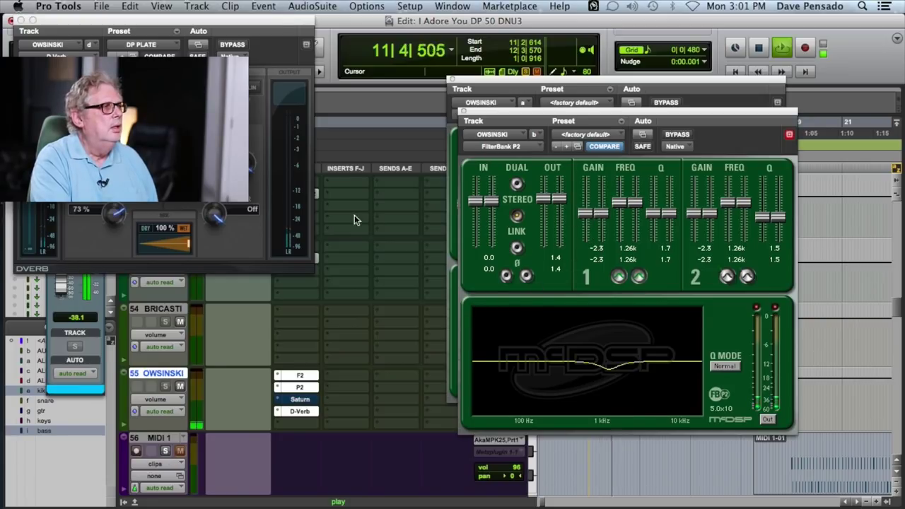
{"action": "key", "text": "space"}
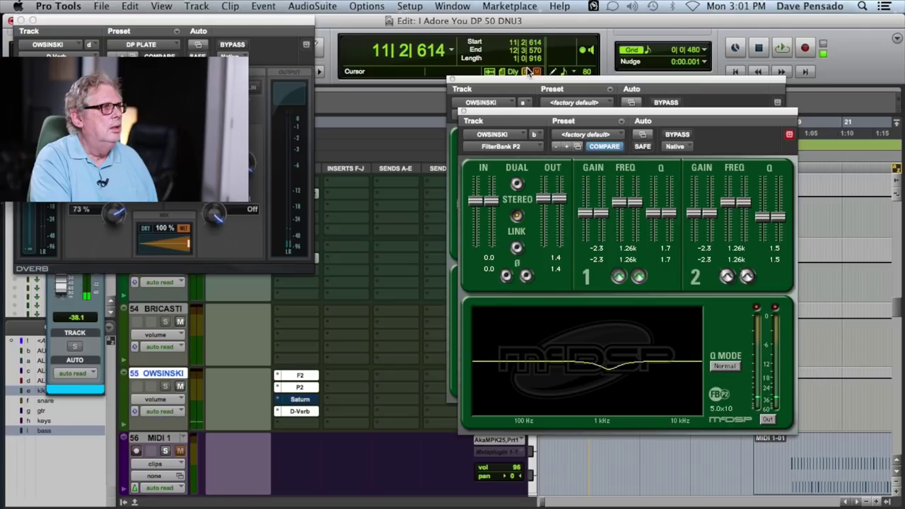
{"action": "key", "text": "space"}
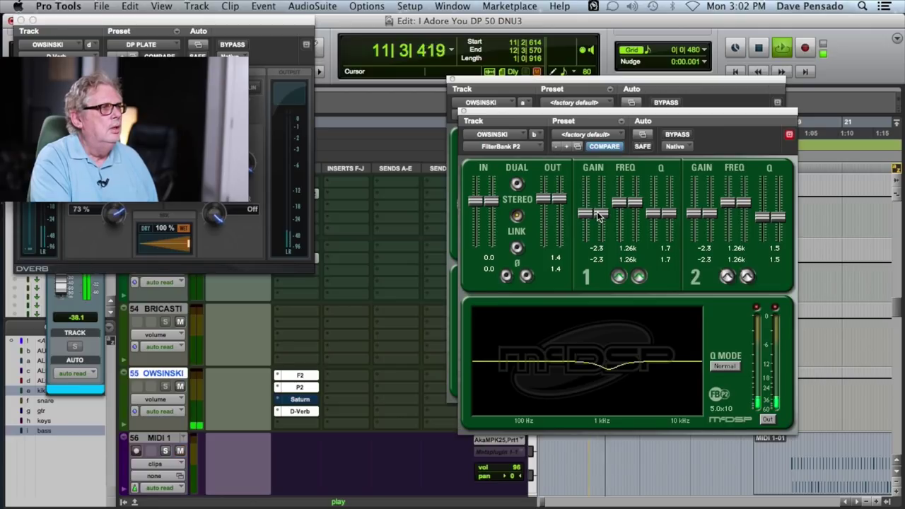
{"action": "mouse_move", "coordinate": [598, 216]}
{"action": "left_mouse_down"}
{"action": "mouse_move", "coordinate": [603, 196]}
{"action": "mouse_move", "coordinate": [601, 216]}
{"action": "left_mouse_up"}
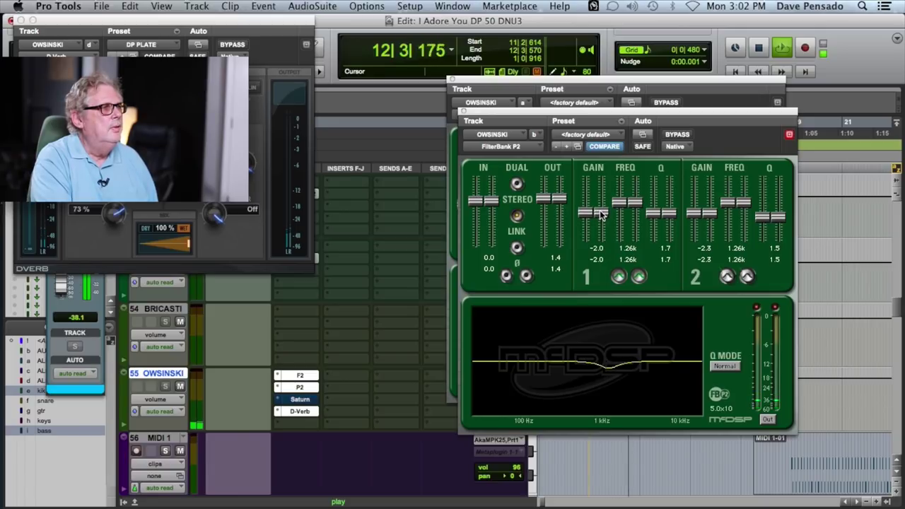
{"action": "left_click_drag", "start_coordinate": [601, 216], "coordinate": [601, 214]}
{"action": "key", "text": "space"}
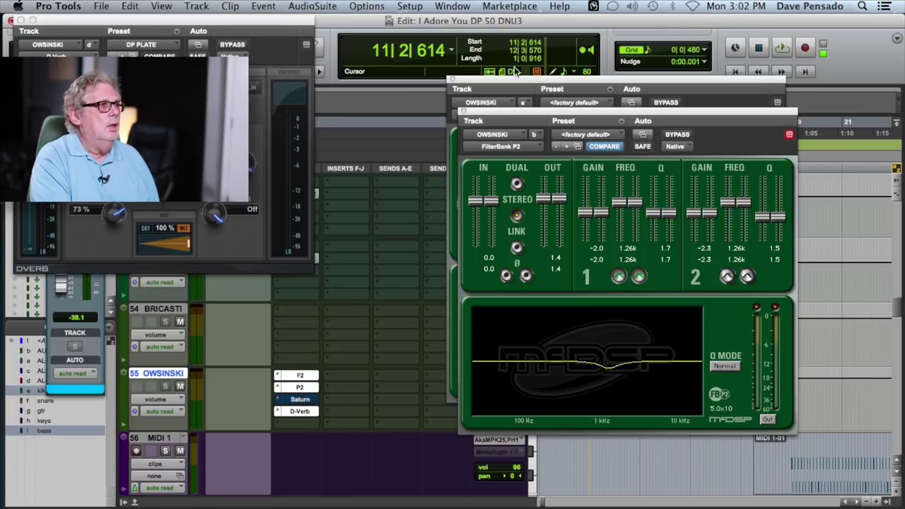
Close the FilterBank F2 and P2 windows and open the FabFilter Saturn insert on the OWSINSKI track.
{"action": "left_click", "coordinate": [453, 80]}
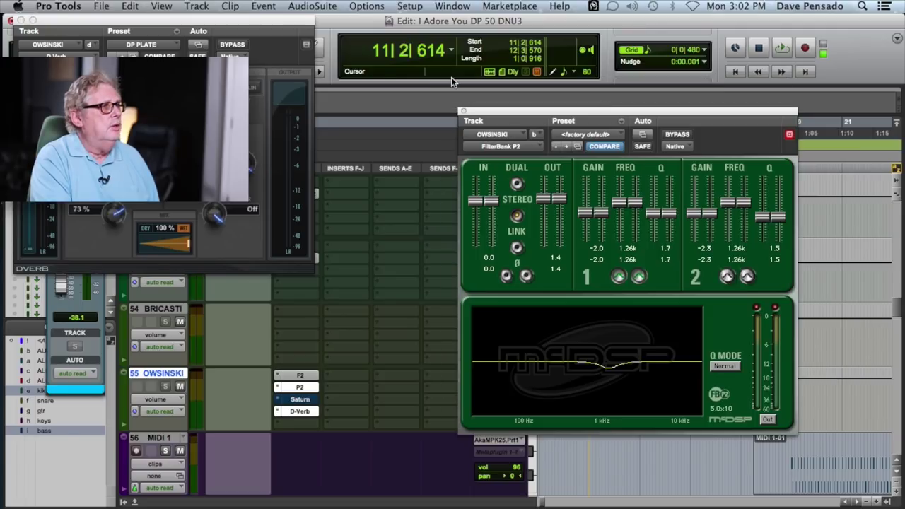
{"action": "left_click", "coordinate": [464, 111]}
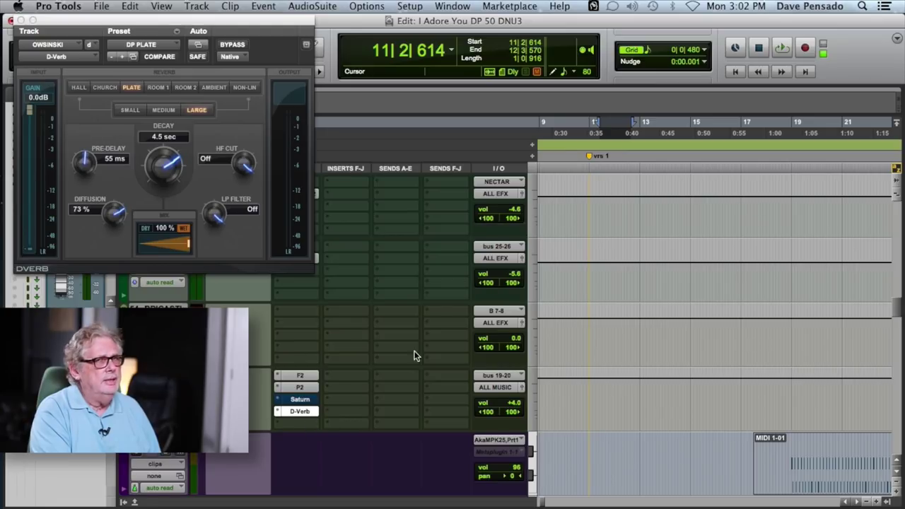
{"action": "left_click", "coordinate": [303, 400]}
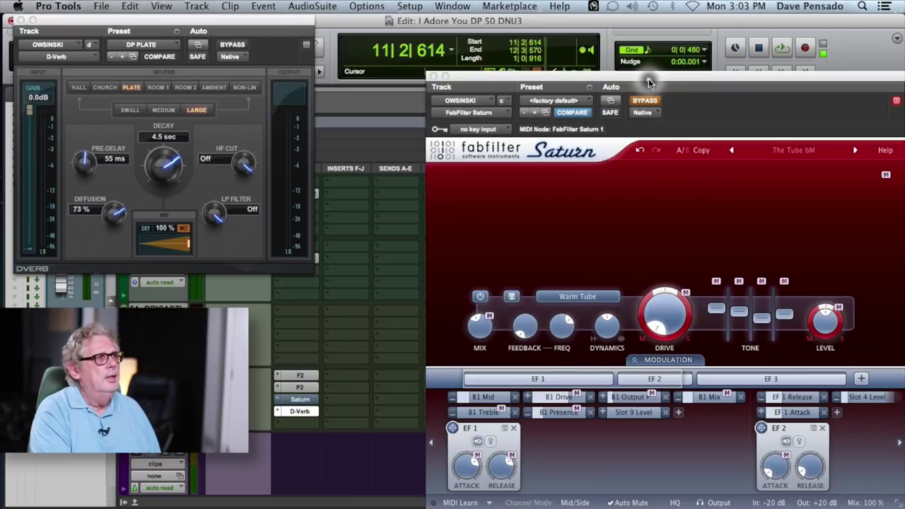
Move the Saturn window up beside the D-Verb window and take Saturn out of bypass during playback.
{"action": "left_click_drag", "start_coordinate": [649, 83], "coordinate": [601, 46]}
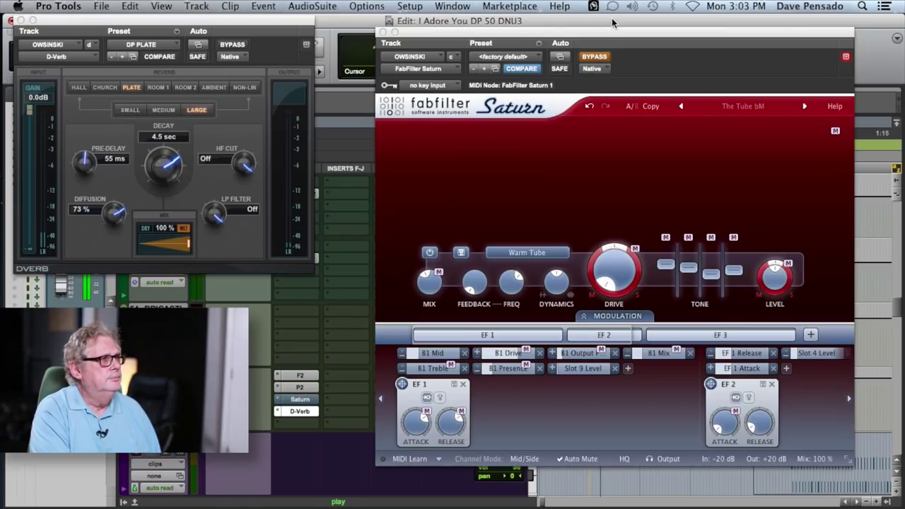
{"action": "mouse_move", "coordinate": [596, 34]}
{"action": "left_mouse_down"}
{"action": "mouse_move", "coordinate": [634, 155]}
{"action": "mouse_move", "coordinate": [591, 18]}
{"action": "mouse_move", "coordinate": [592, 31]}
{"action": "left_mouse_up"}
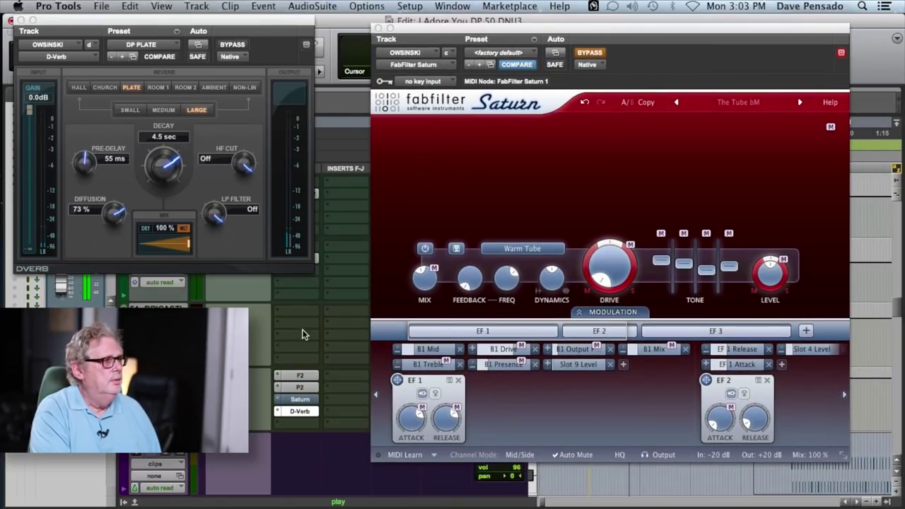
{"action": "scroll", "coordinate": [304, 340], "scroll_direction": "down", "scroll_amount": 4}
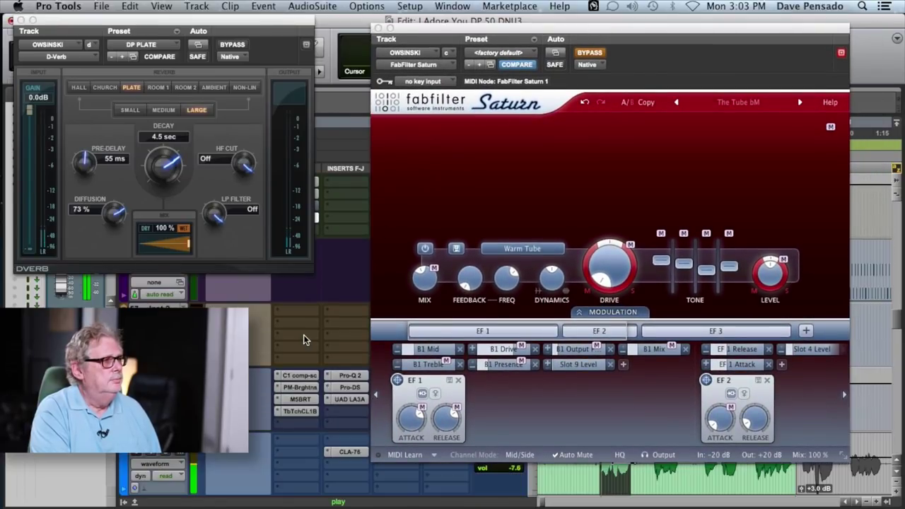
{"action": "left_click", "coordinate": [589, 55]}
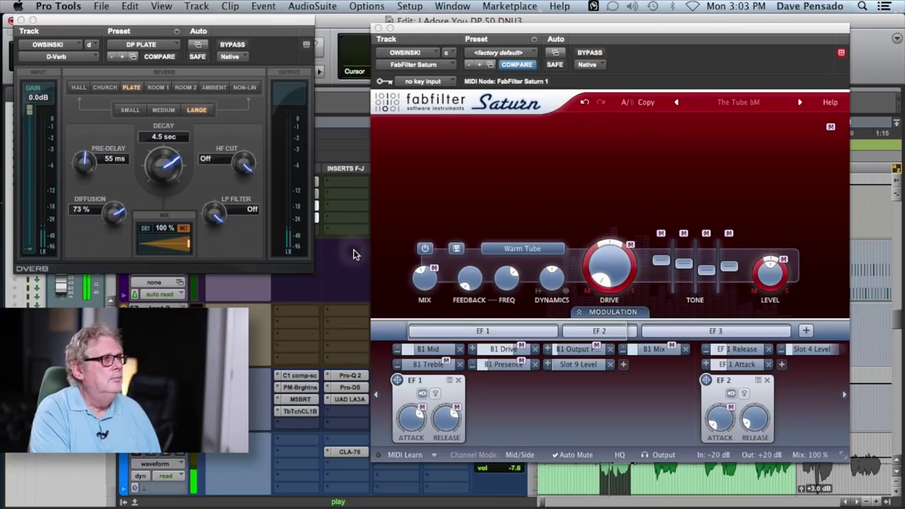
Compare the vocal reverb with Saturn bypassed and active during playback, leaving it active, and close the Saturn window.
{"action": "scroll", "coordinate": [356, 254], "scroll_direction": "down", "scroll_amount": 3}
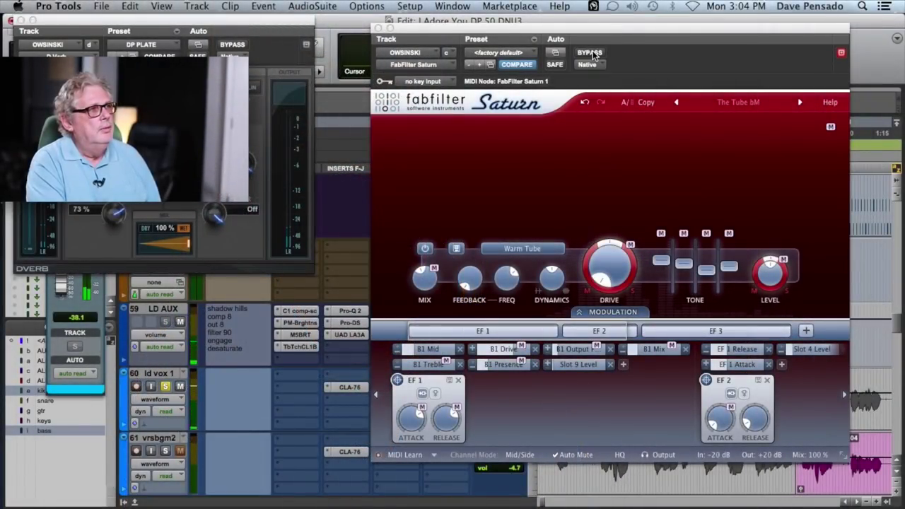
{"action": "left_click", "coordinate": [590, 53]}
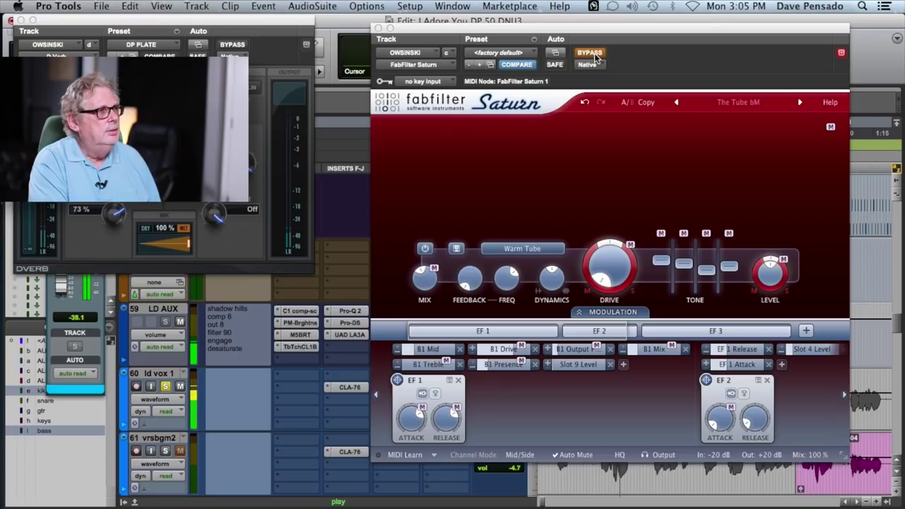
{"action": "left_click", "coordinate": [593, 54]}
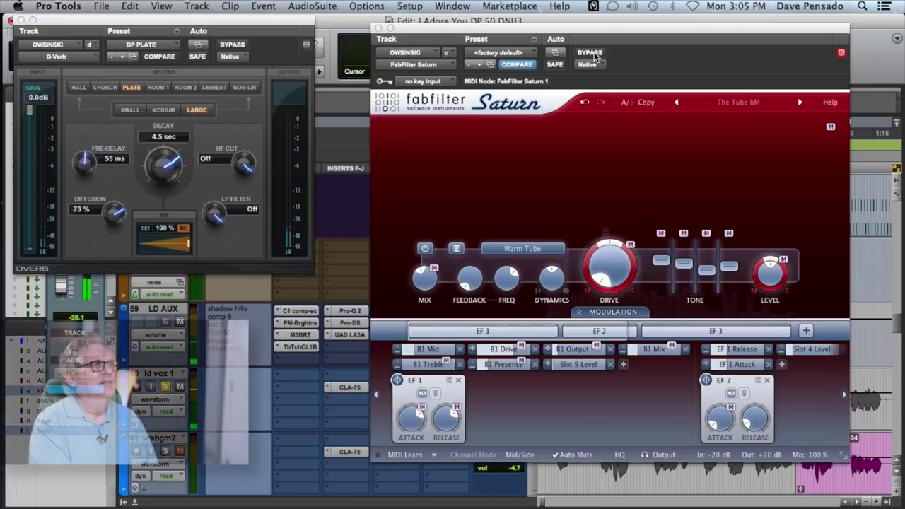
{"action": "left_click", "coordinate": [379, 28]}
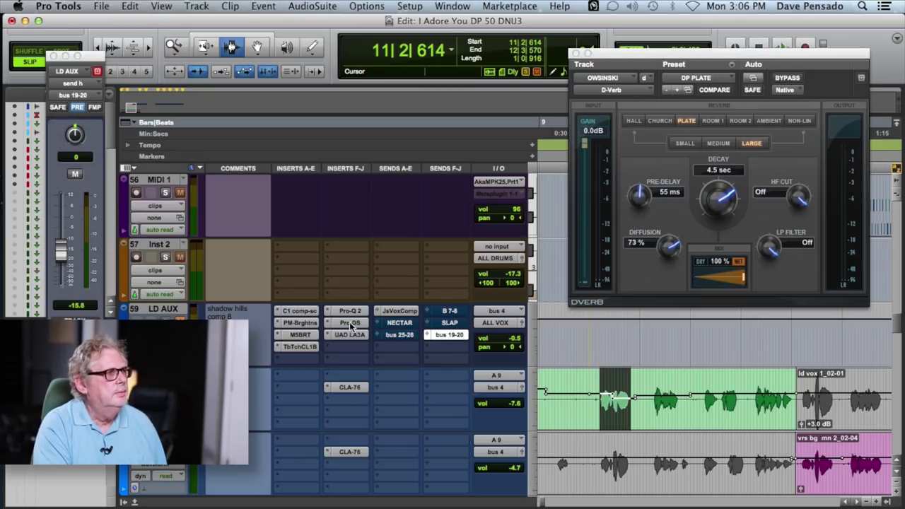
Start playback, open the P2 insert on the OWSINSKI track and set its band 1 gain to -4.3.
{"action": "scroll", "coordinate": [393, 267], "scroll_direction": "up", "scroll_amount": 4}
{"action": "key", "text": "space"}
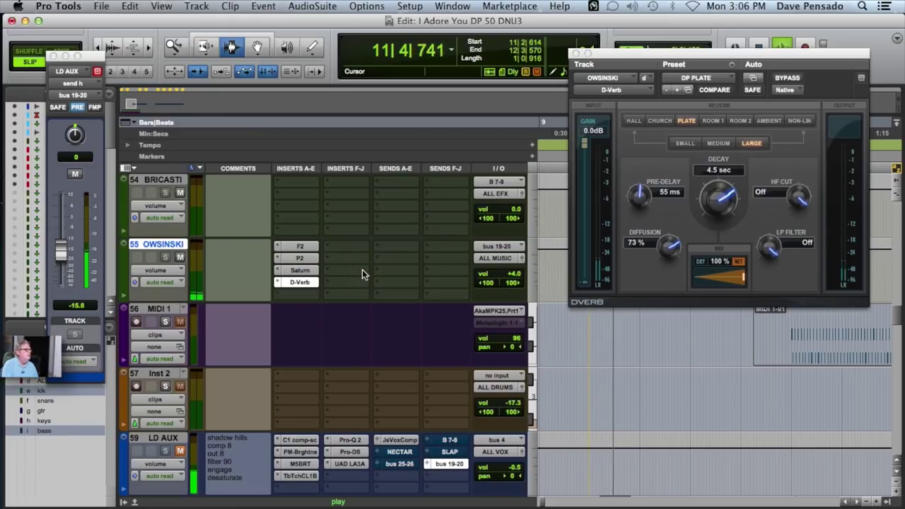
{"action": "left_click", "coordinate": [304, 257]}
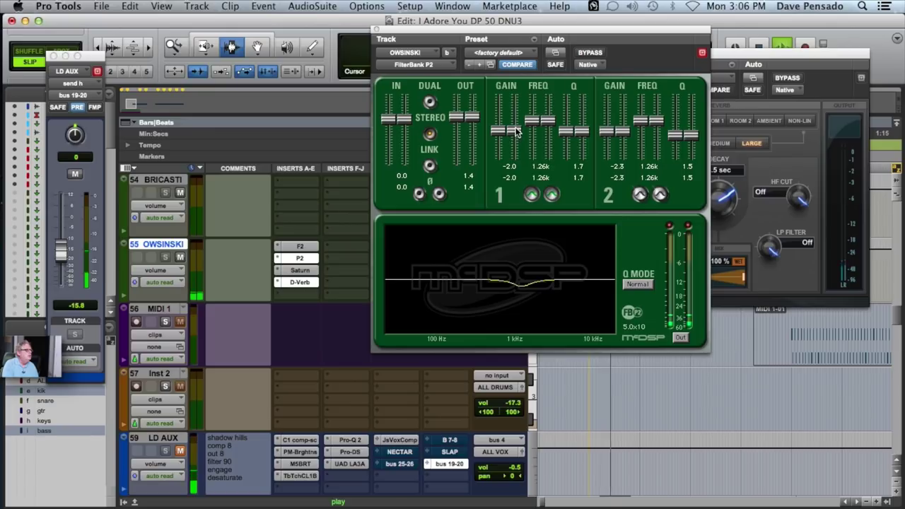
{"action": "left_click_drag", "start_coordinate": [515, 131], "coordinate": [517, 138]}
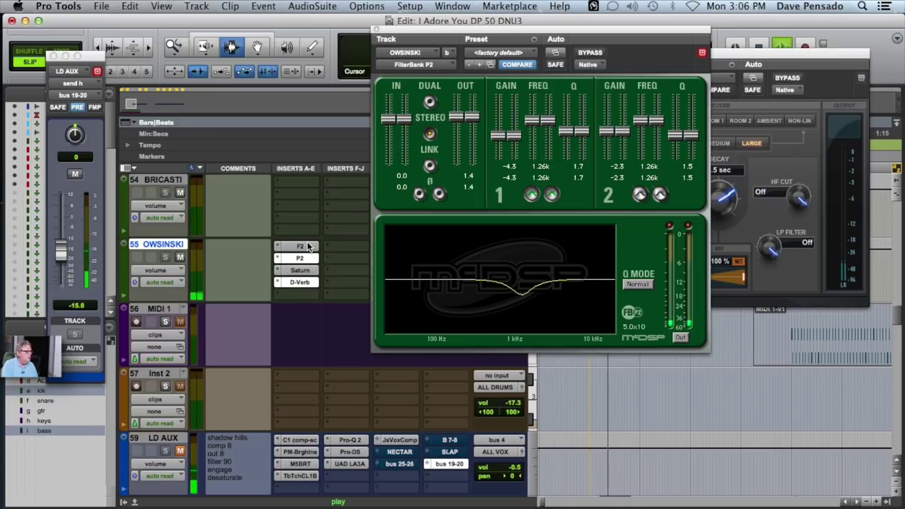
Bypass the F2, P2 and Saturn inserts on the OWSINSKI track during playback, and reactivate them one by one to compare the reverb.
{"action": "left_click", "coordinate": [308, 244], "text": "super"}
{"action": "left_click", "coordinate": [305, 257], "text": "super"}
{"action": "left_click", "coordinate": [309, 270], "text": "super"}
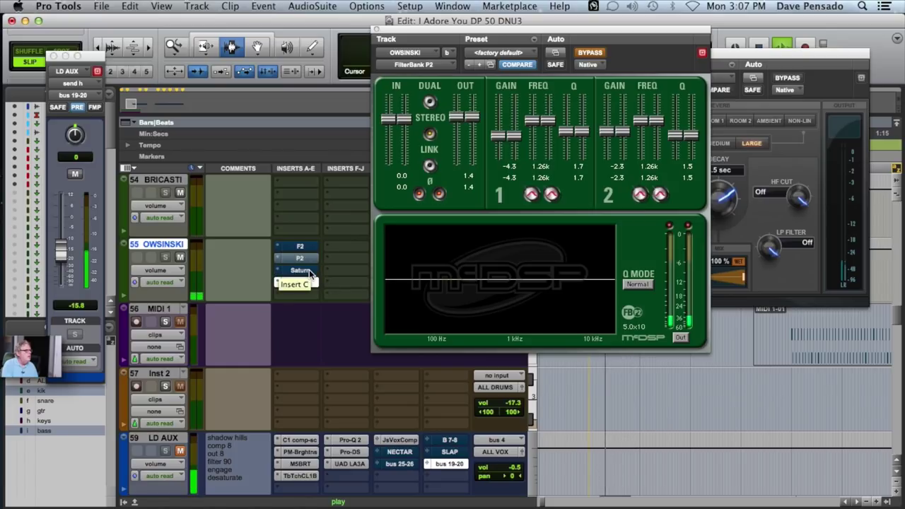
{"action": "left_click", "coordinate": [303, 249], "text": "super"}
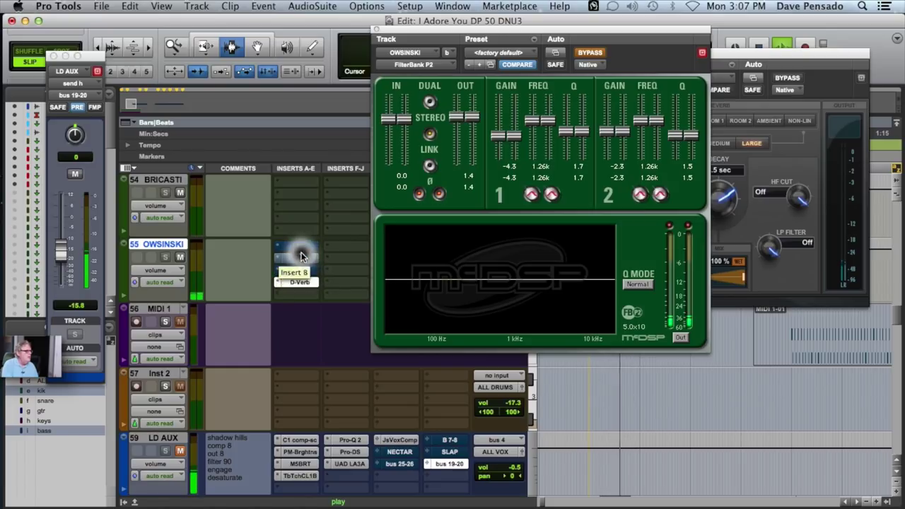
{"action": "left_click", "coordinate": [306, 259], "text": "super"}
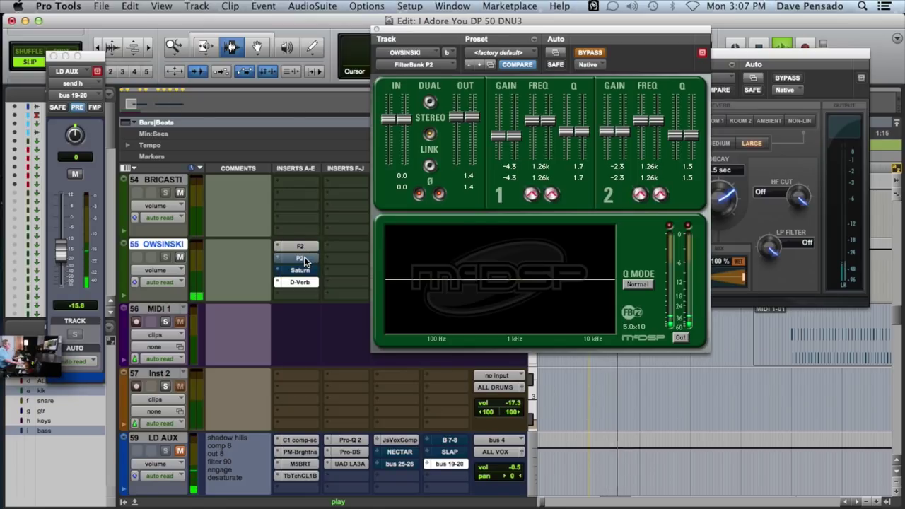
{"action": "left_click", "coordinate": [304, 258], "text": "super"}
{"action": "left_click", "coordinate": [303, 271], "text": "super"}
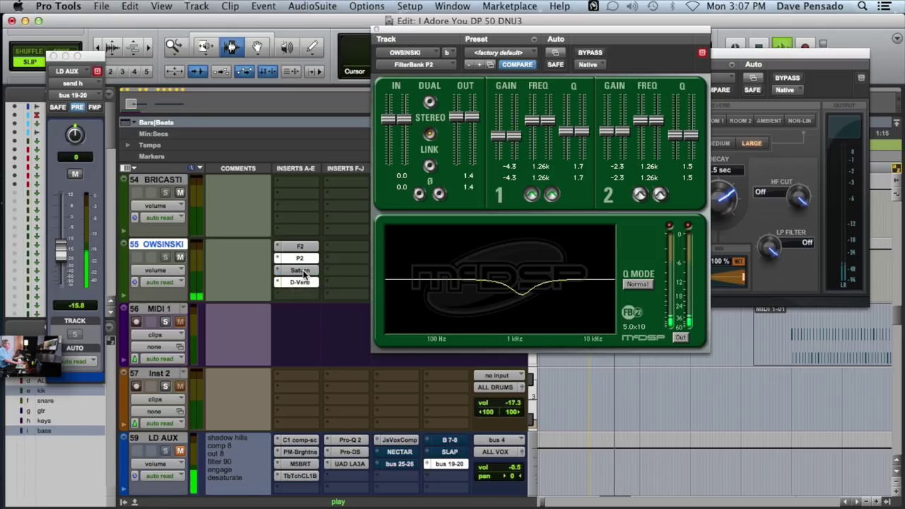